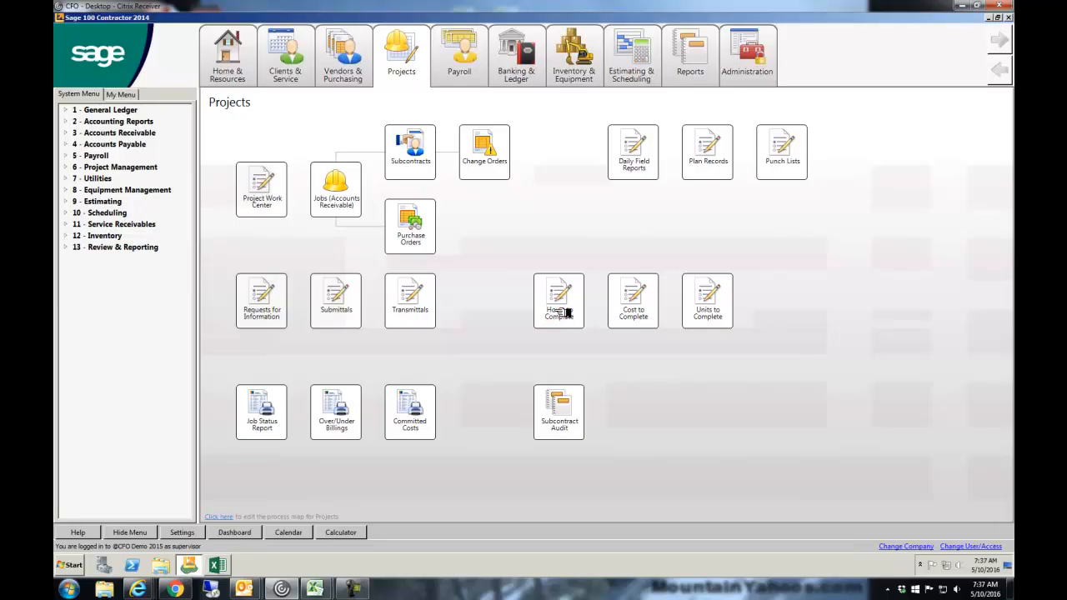
Open the Hours to Complete record for job 6 - Concrete # and widen the Cost Code column to show full descriptions
{"action": "left_click", "coordinate": [563, 313]}
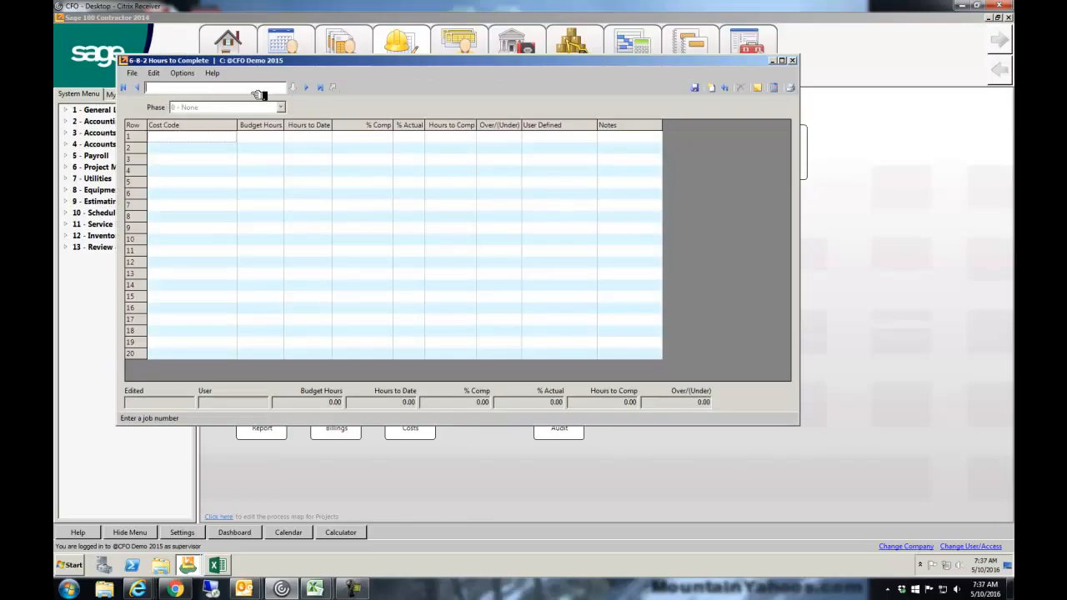
{"action": "left_click", "coordinate": [140, 88]}
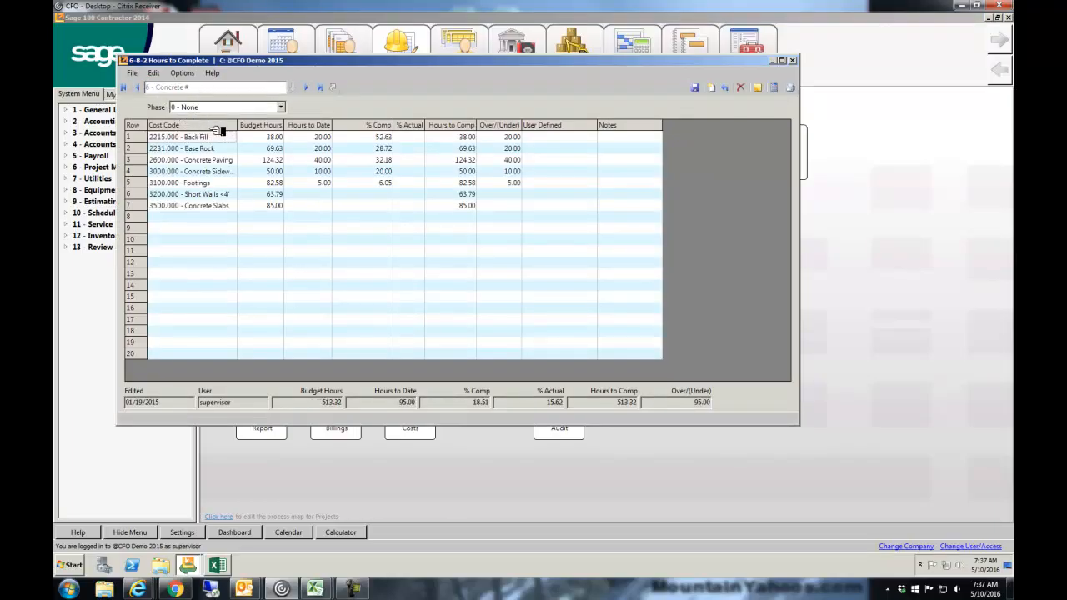
{"action": "mouse_move", "coordinate": [242, 127]}
{"action": "left_mouse_down"}
{"action": "mouse_move", "coordinate": [257, 126]}
{"action": "mouse_move", "coordinate": [222, 160]}
{"action": "mouse_move", "coordinate": [223, 205]}
{"action": "left_mouse_up"}
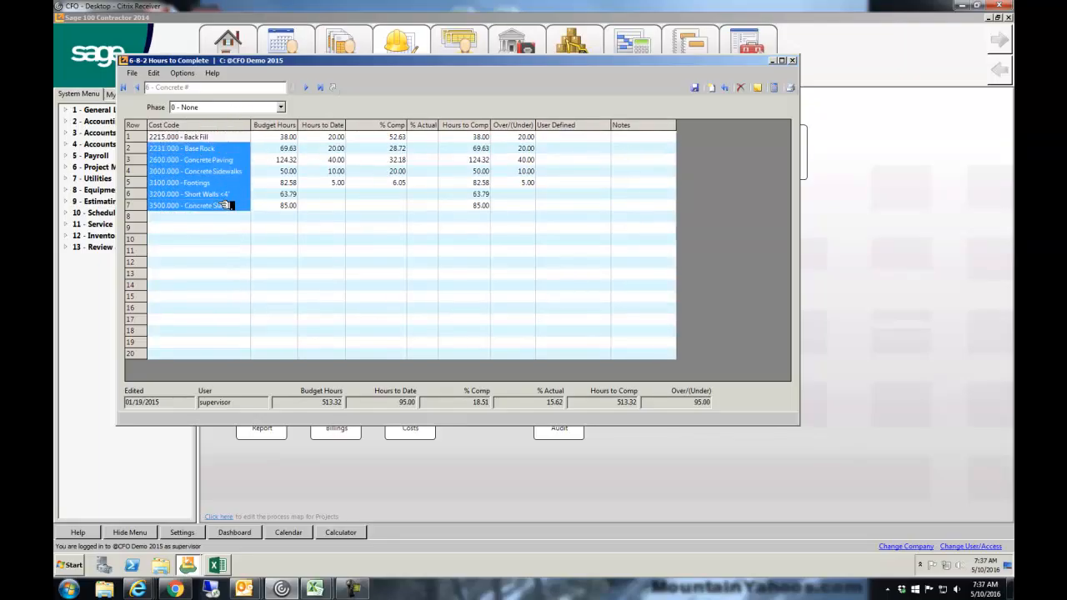
Examine the Budget Hours, Hours to Date and % Comp values for the Concrete job's cost codes
{"action": "left_click", "coordinate": [288, 138]}
{"action": "left_click_drag", "start_coordinate": [299, 149], "coordinate": [298, 207]}
{"action": "left_click_drag", "start_coordinate": [338, 148], "coordinate": [344, 182]}
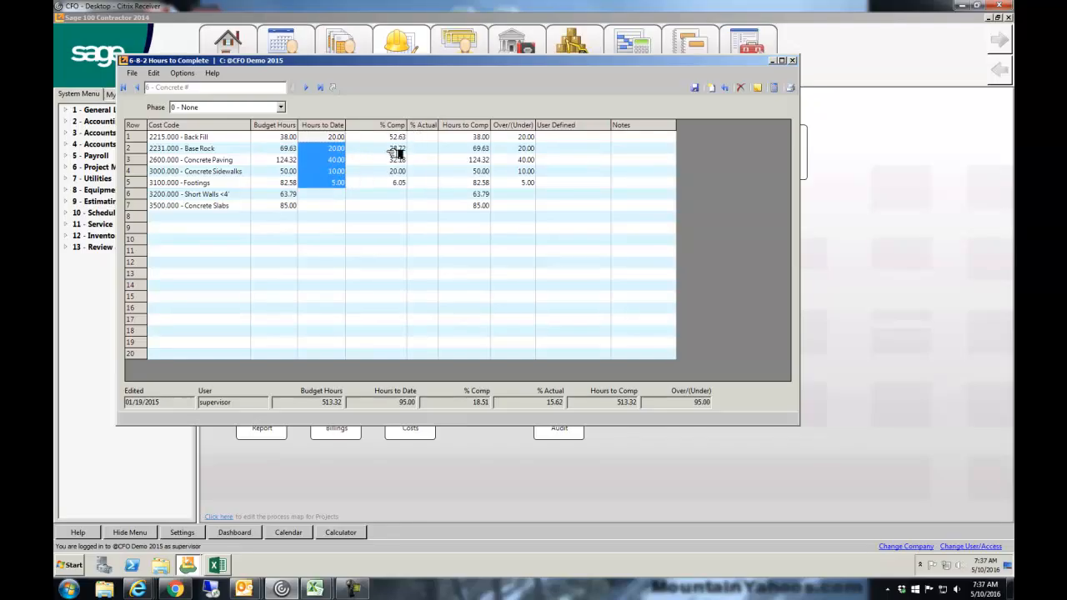
{"action": "left_click_drag", "start_coordinate": [399, 148], "coordinate": [406, 180]}
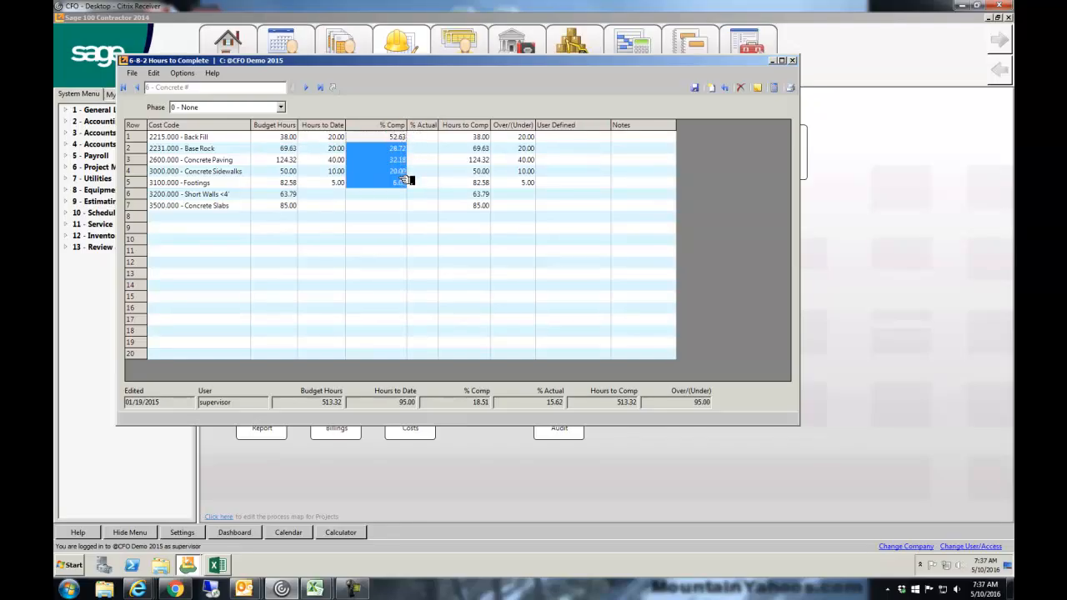
Enter % Actual values of 60 for Back Fill, 30 for Base Rock and 25 for Concrete Paving, and recalculate the record totals
{"action": "left_click", "coordinate": [432, 144]}
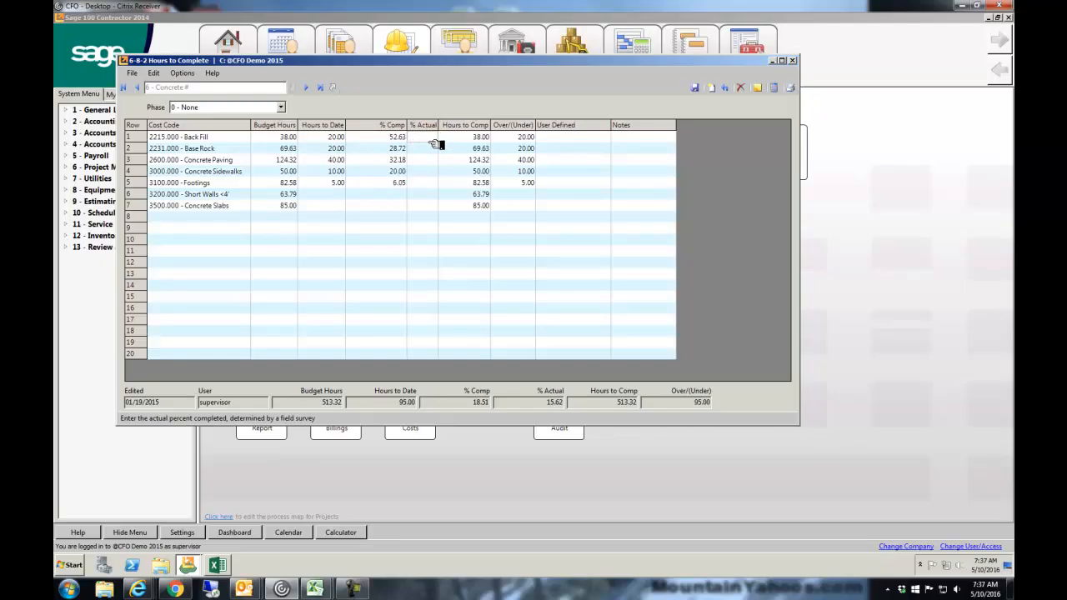
{"action": "type", "text": "1"}
{"action": "type", "text": "60"}
{"action": "key", "text": "Down"}
{"action": "type", "text": "30"}
{"action": "key", "text": "Down"}
{"action": "type", "text": "25"}
{"action": "key", "text": "Down"}
{"action": "left_click", "coordinate": [775, 86]}
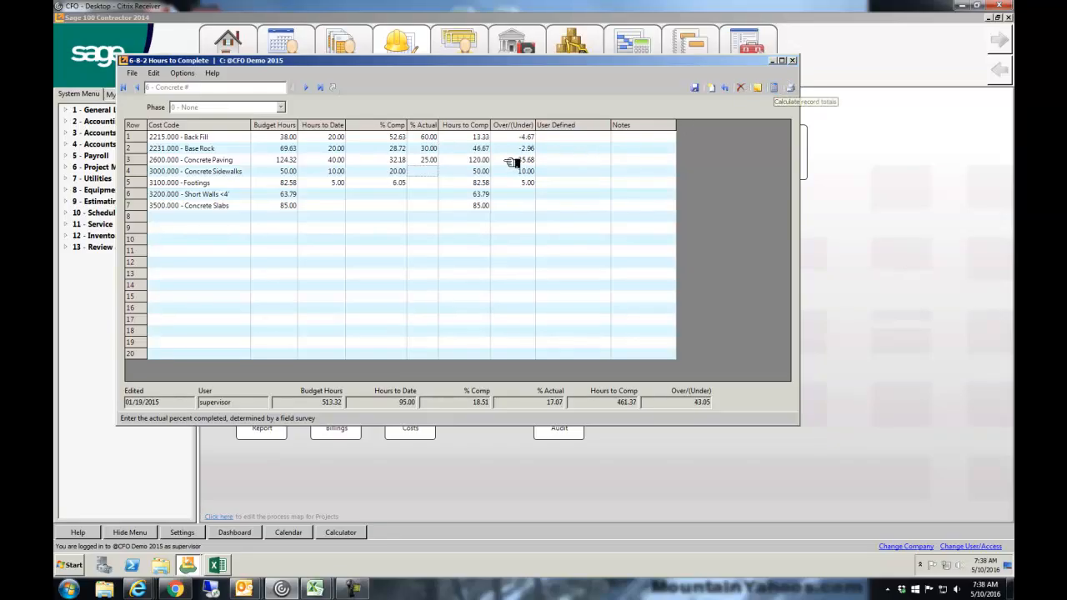
Review the Hours to Comp and Over/(Under) columns and close Hours to Complete without saving the changes
{"action": "left_click", "coordinate": [489, 125]}
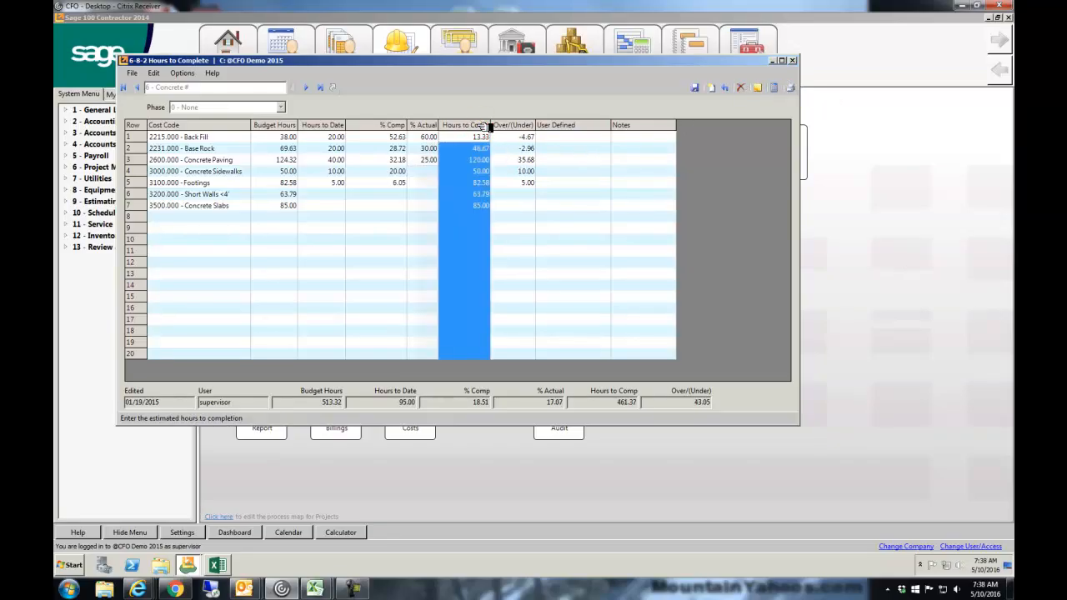
{"action": "left_click", "coordinate": [534, 125]}
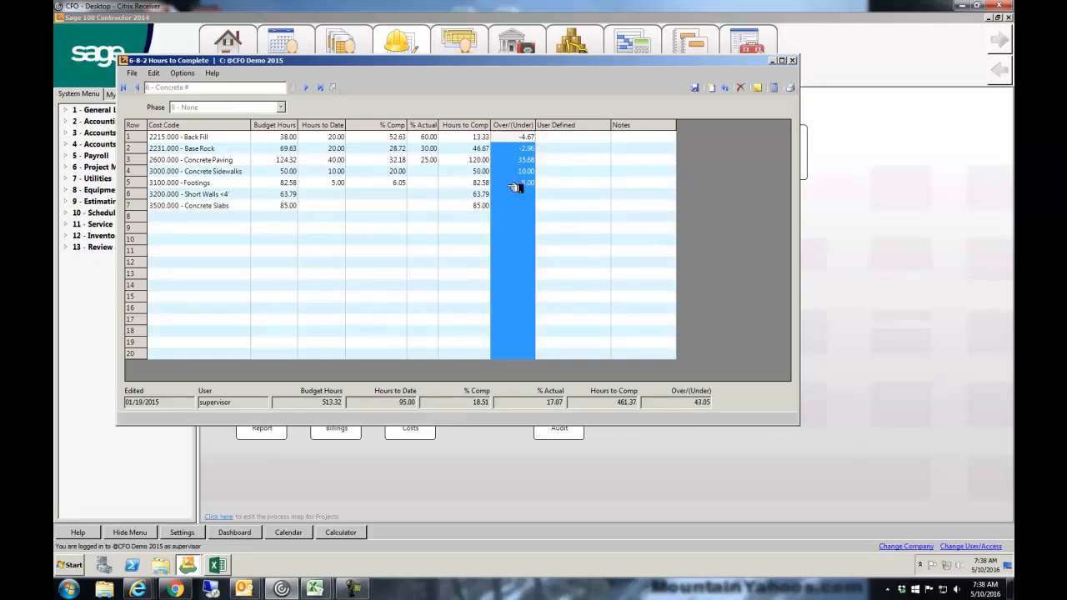
{"action": "left_click", "coordinate": [793, 60]}
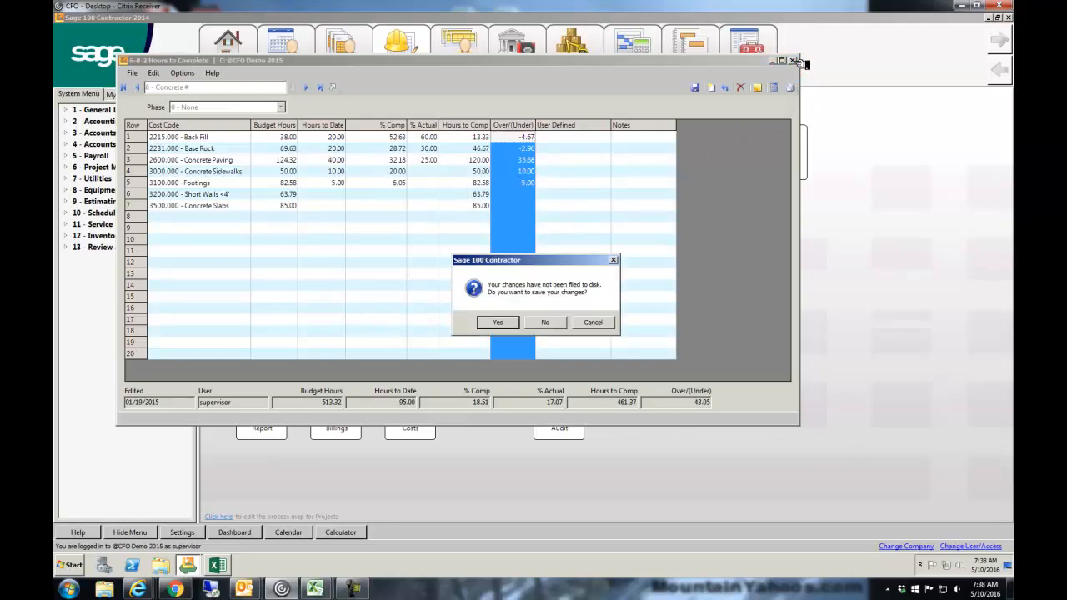
{"action": "left_click", "coordinate": [550, 322]}
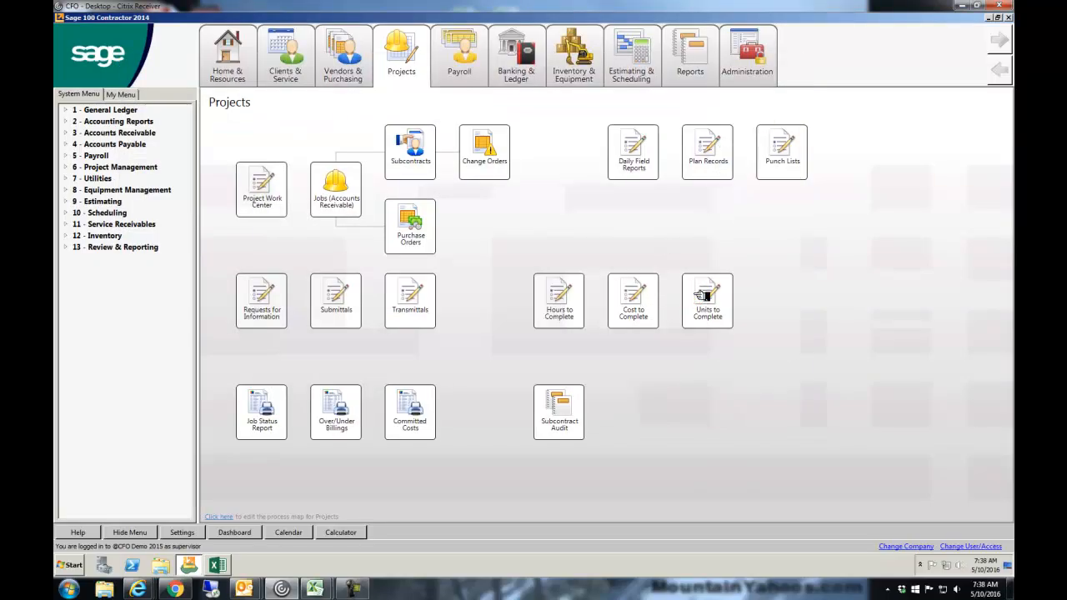
Open the Units to Complete record for job 5 - Highway 39 and widen the Cost Code column
{"action": "left_click", "coordinate": [704, 293]}
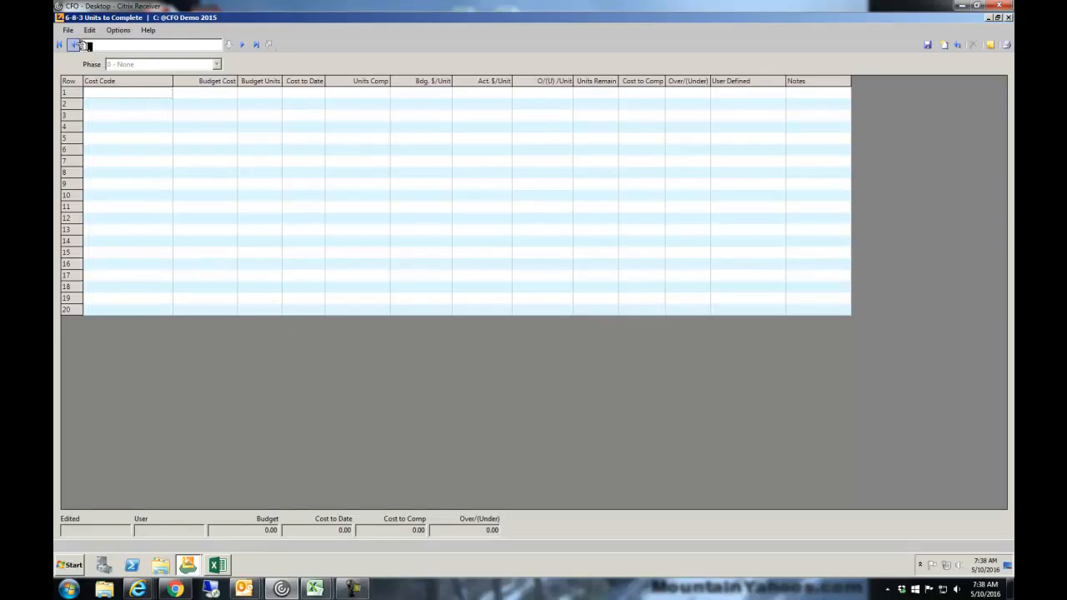
{"action": "left_click", "coordinate": [74, 44]}
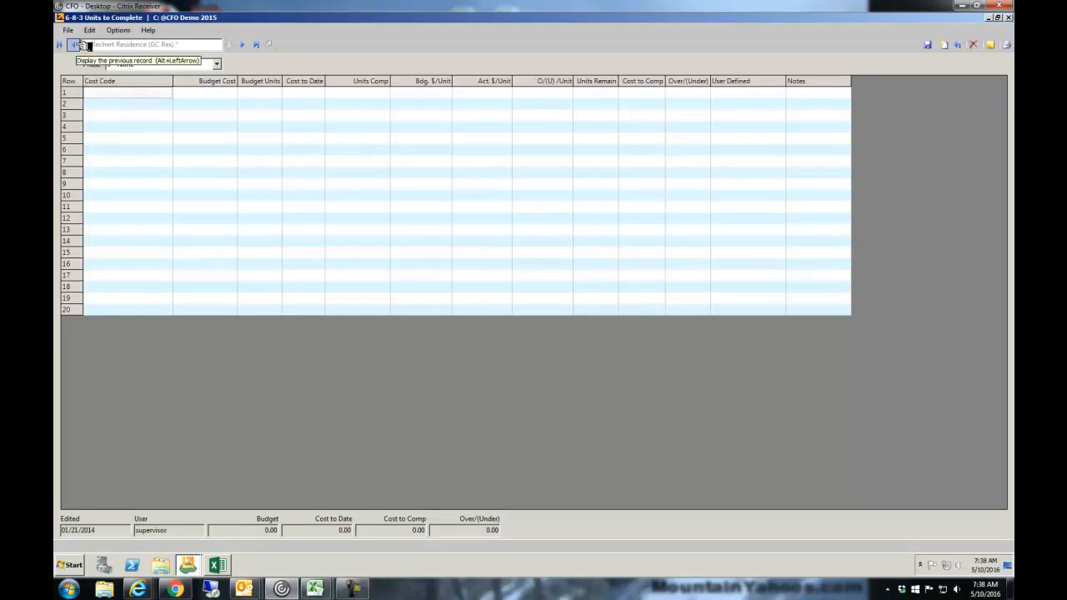
{"action": "left_click", "coordinate": [244, 44]}
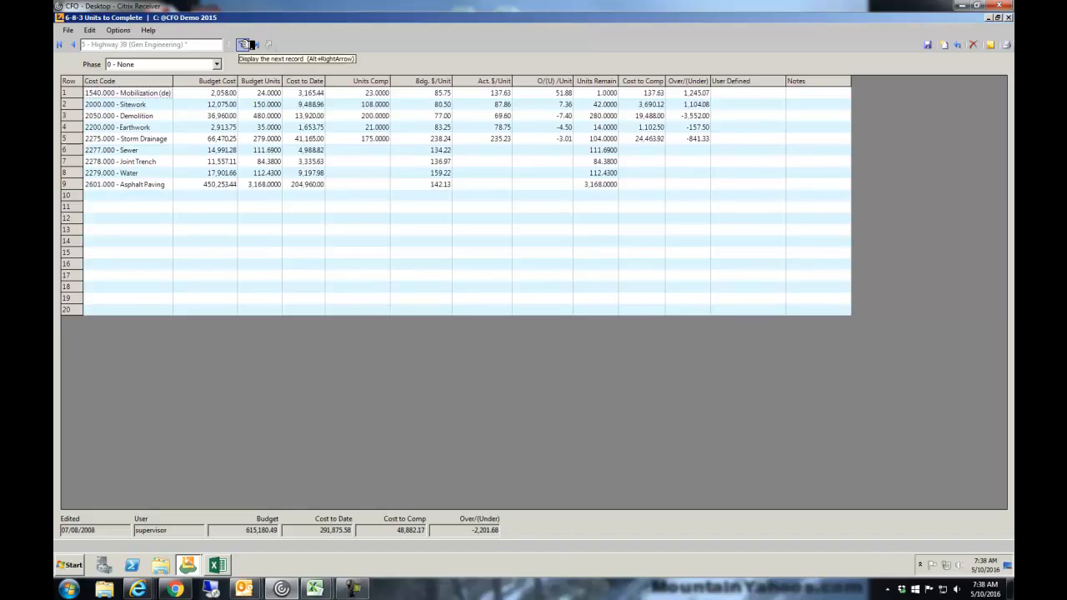
{"action": "left_click_drag", "start_coordinate": [180, 81], "coordinate": [180, 99]}
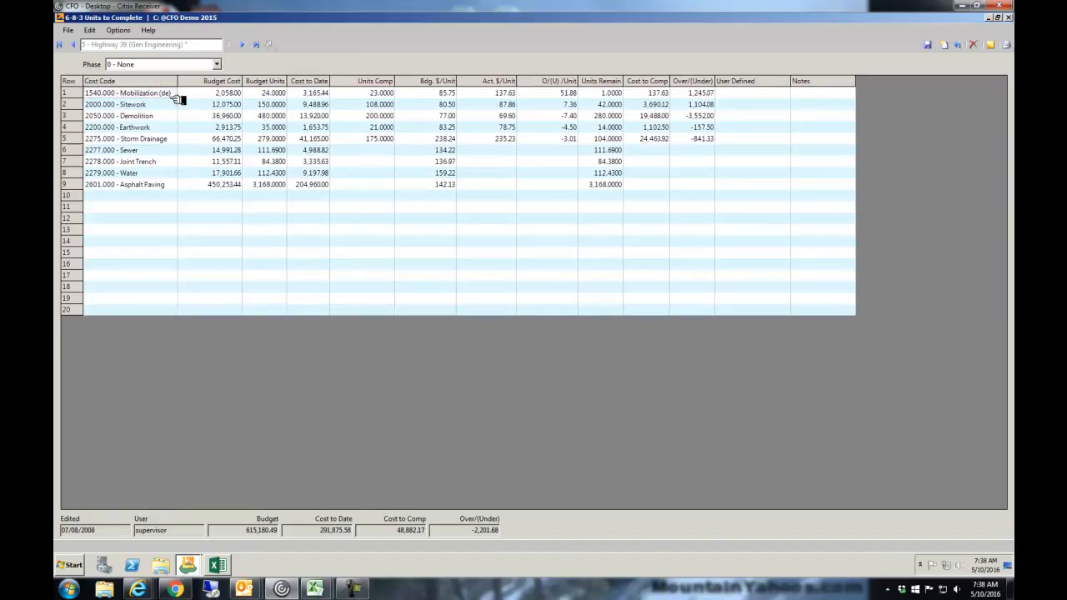
Examine the Cost Code, Budget Cost, Budget Units, Cost to Date and Units Comp columns of the Highway 39 job
{"action": "left_click", "coordinate": [133, 81]}
{"action": "left_click", "coordinate": [213, 81]}
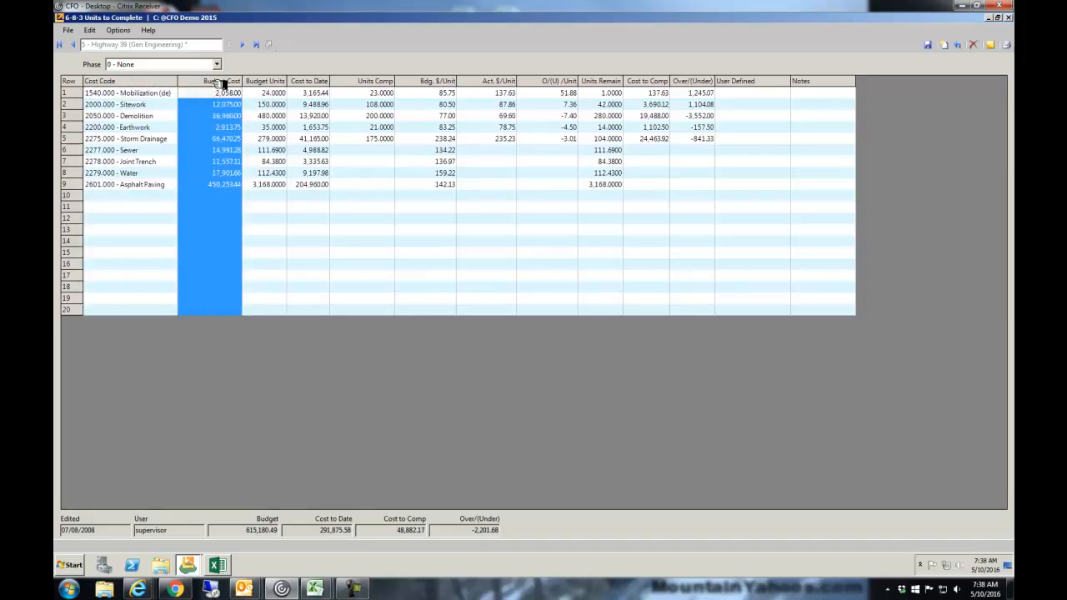
{"action": "left_click", "coordinate": [275, 82]}
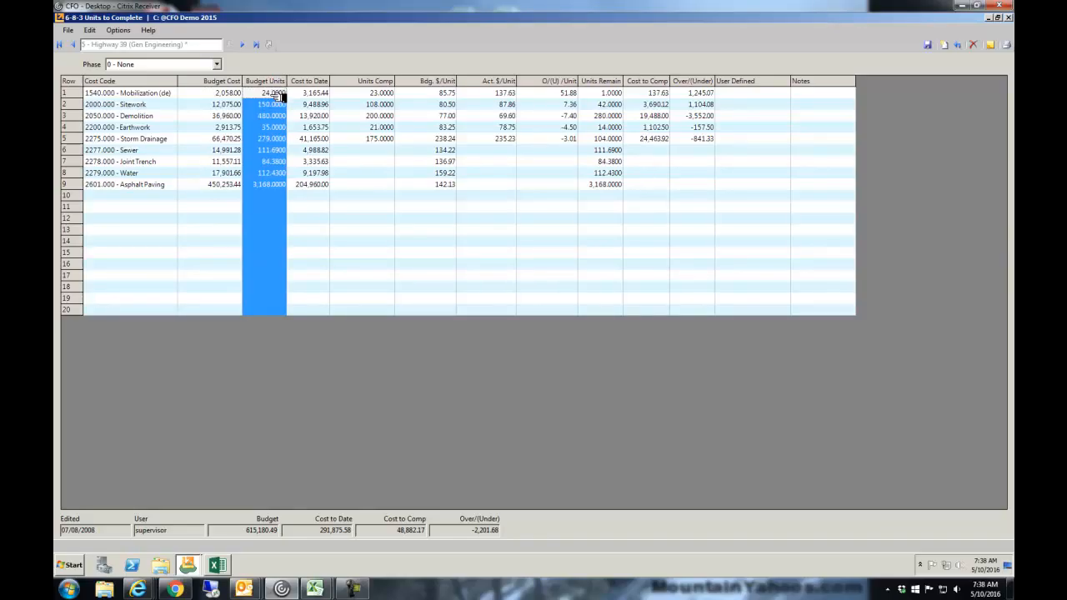
{"action": "left_click_drag", "start_coordinate": [278, 104], "coordinate": [276, 184]}
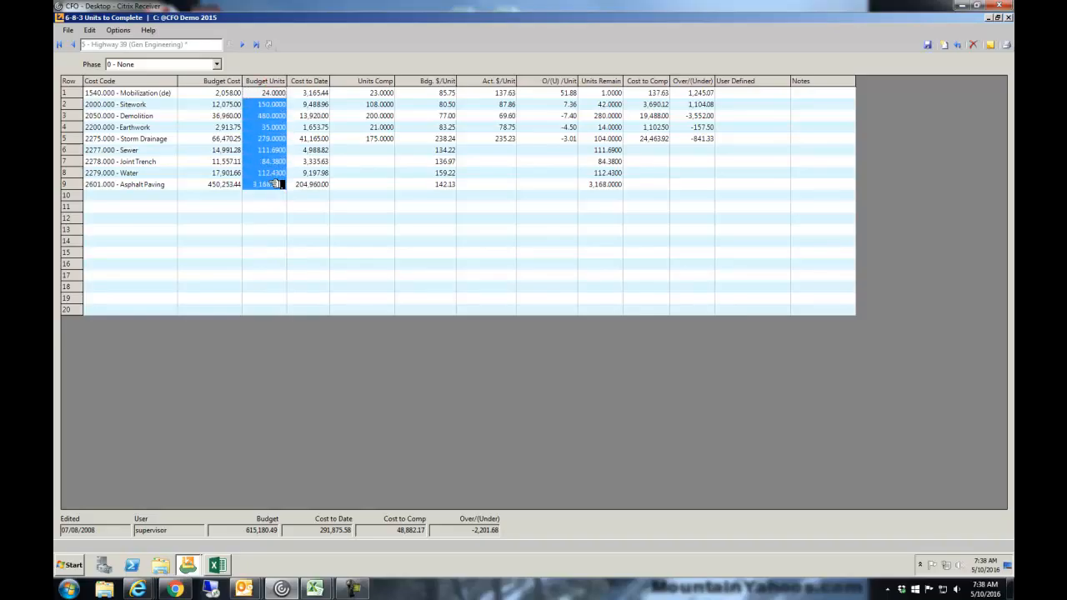
{"action": "left_click_drag", "start_coordinate": [318, 104], "coordinate": [324, 184]}
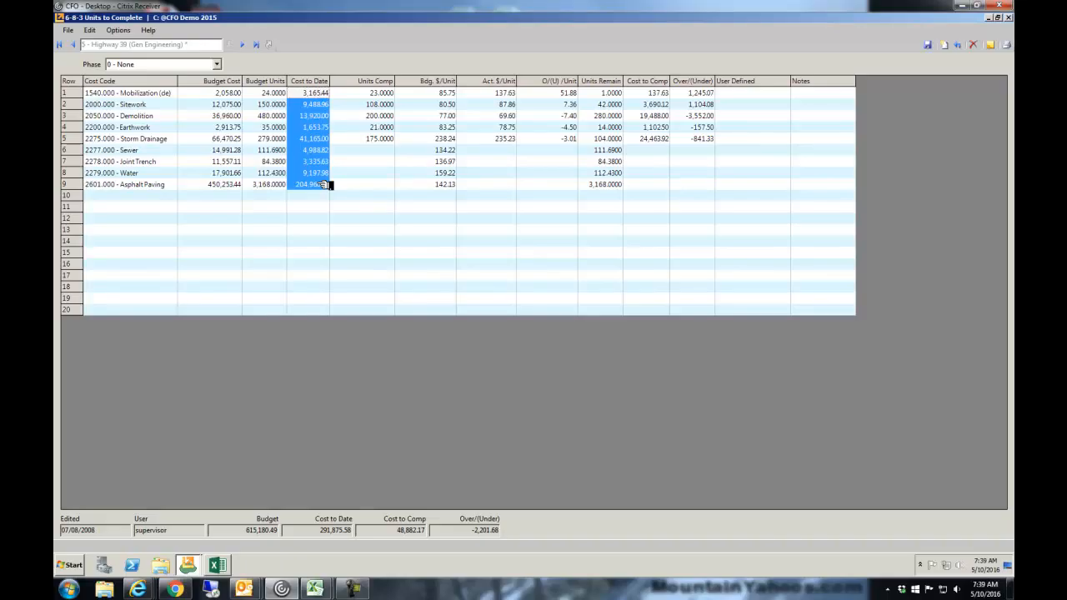
{"action": "left_click", "coordinate": [379, 92]}
{"action": "left_click_drag", "start_coordinate": [389, 105], "coordinate": [387, 139]}
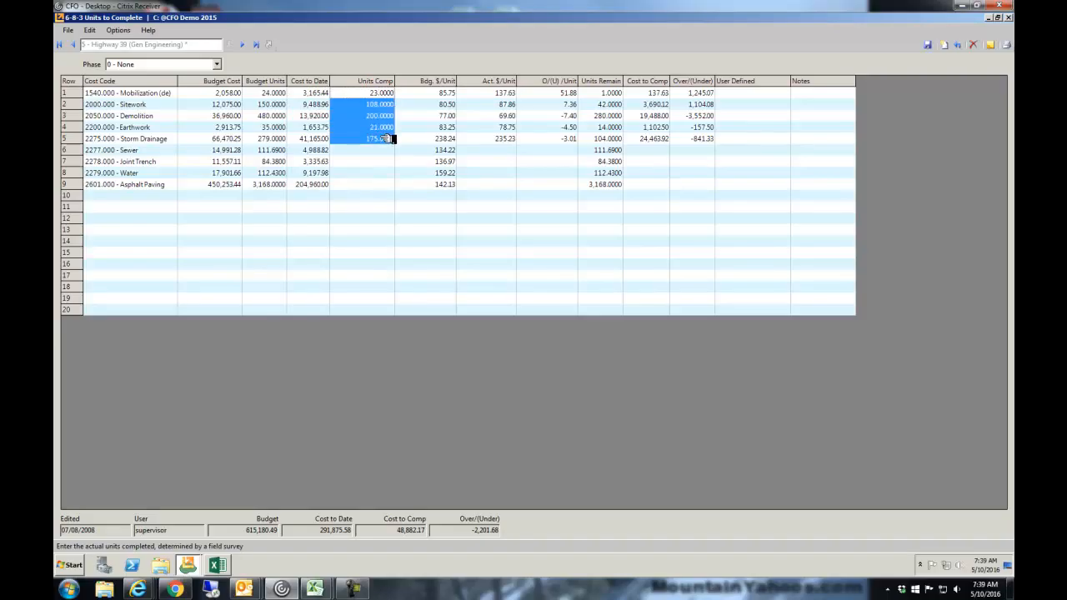
Examine the Mobilization row's budget and actual cost per unit, unit variance, Units Remain, Cost to Comp and Over/(Under) values
{"action": "left_click", "coordinate": [446, 92]}
{"action": "left_click", "coordinate": [510, 94]}
{"action": "left_click", "coordinate": [76, 92]}
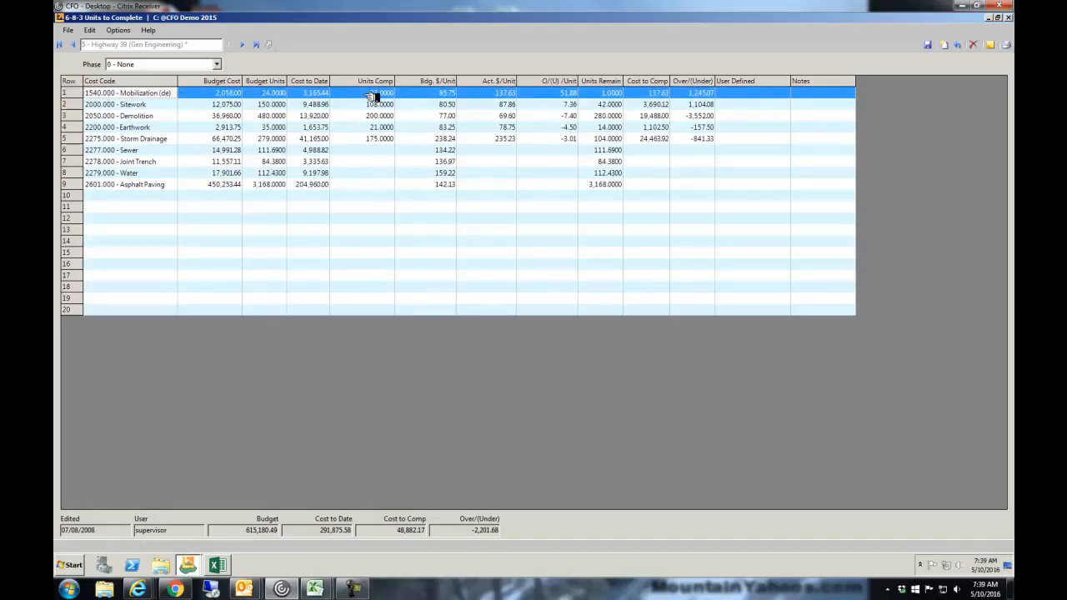
{"action": "left_click", "coordinate": [505, 95]}
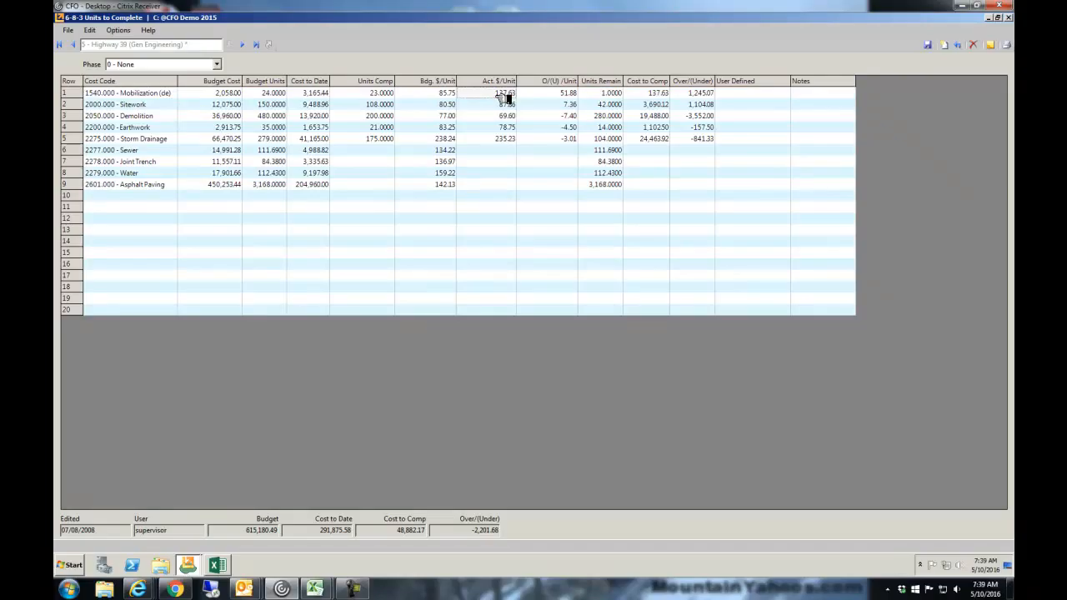
{"action": "left_click", "coordinate": [566, 95]}
{"action": "left_click", "coordinate": [608, 95]}
{"action": "left_click", "coordinate": [655, 95]}
{"action": "left_click", "coordinate": [693, 94]}
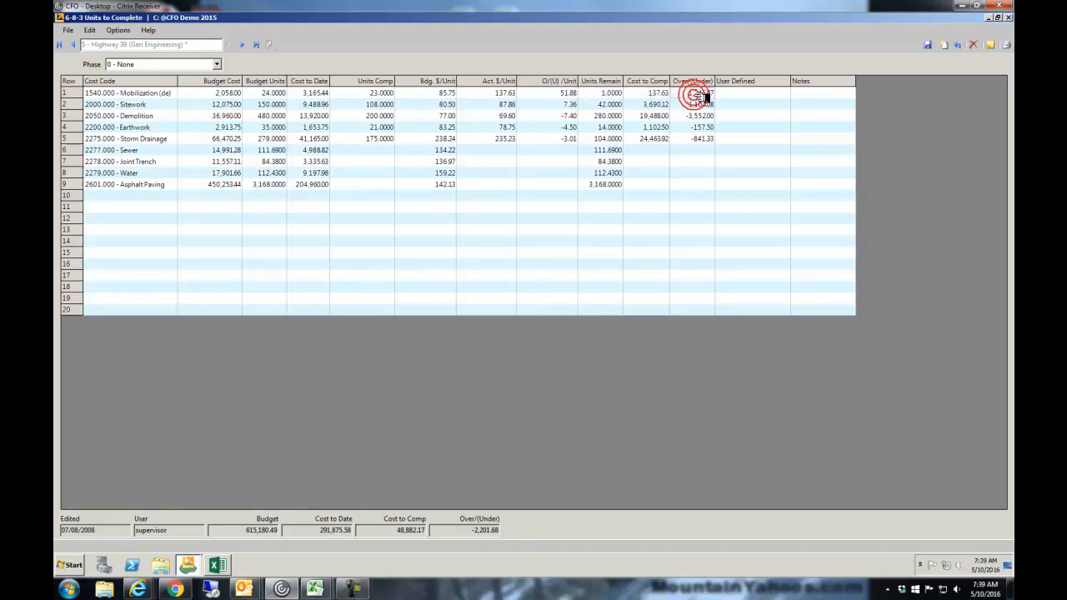
Review the whole Mobilization row and the Units Comp column, and close Units to Complete
{"action": "left_click", "coordinate": [75, 94]}
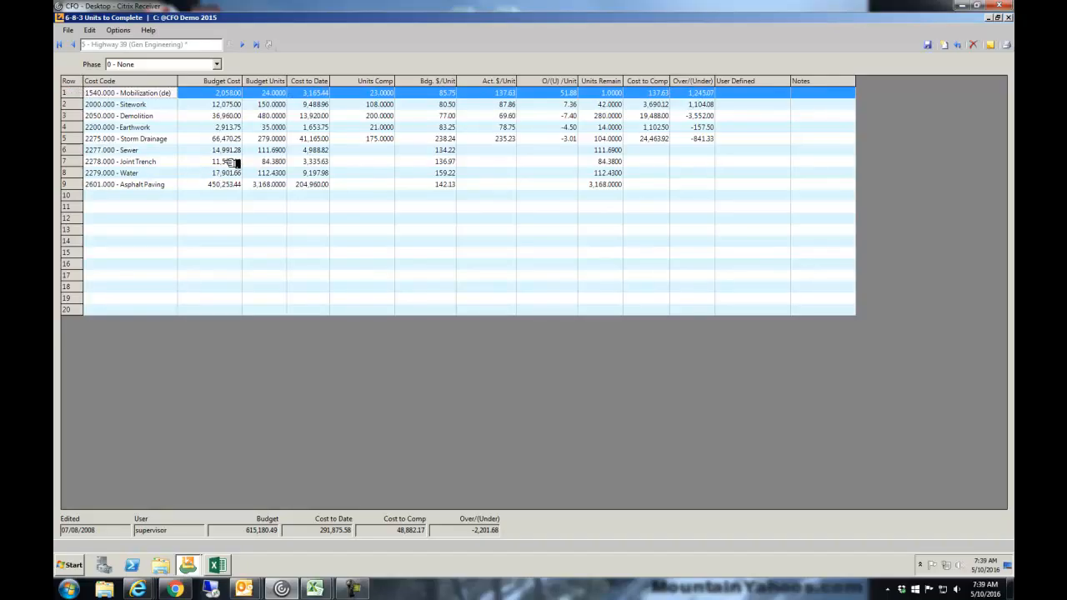
{"action": "left_click", "coordinate": [380, 82]}
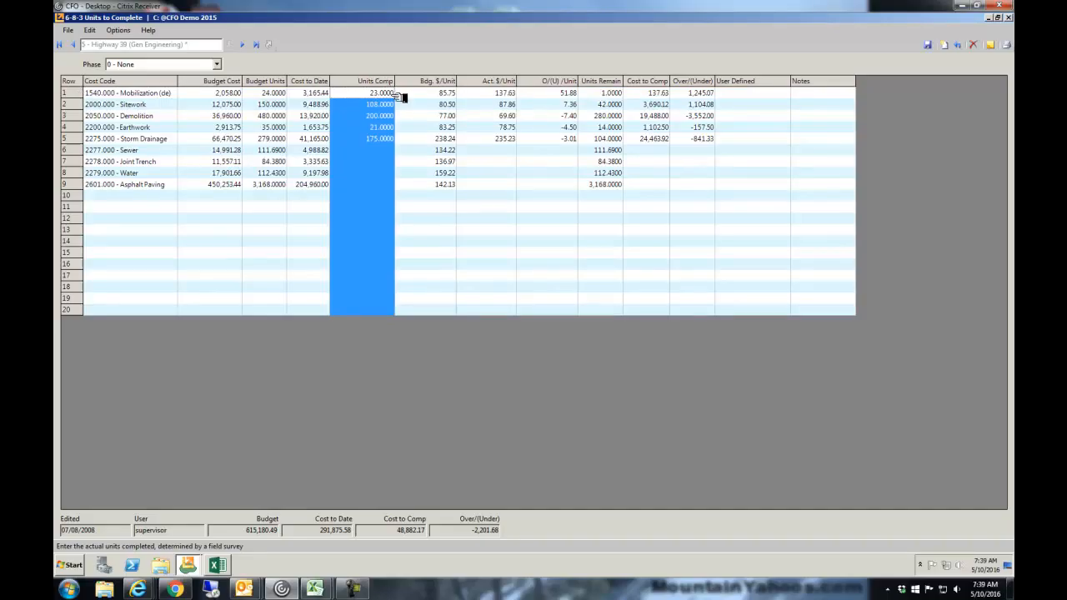
{"action": "left_click", "coordinate": [808, 99]}
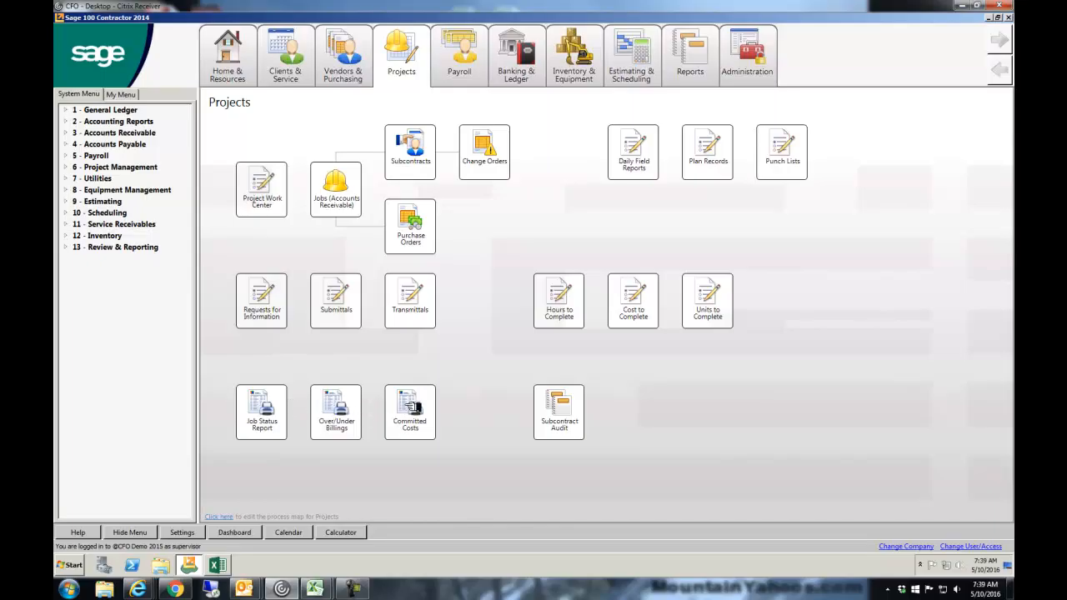
Preview the 21 - Over/Under Billings report for period 04 2003, close it and select report 31 - Over/Under Billings~Extended
{"action": "left_click", "coordinate": [346, 400]}
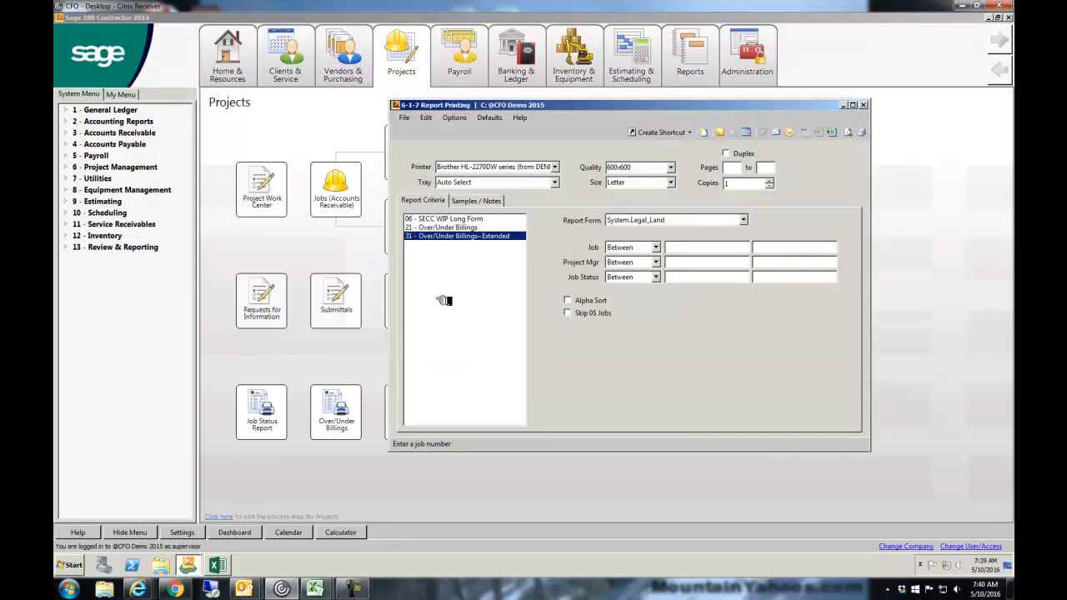
{"action": "left_click", "coordinate": [464, 228]}
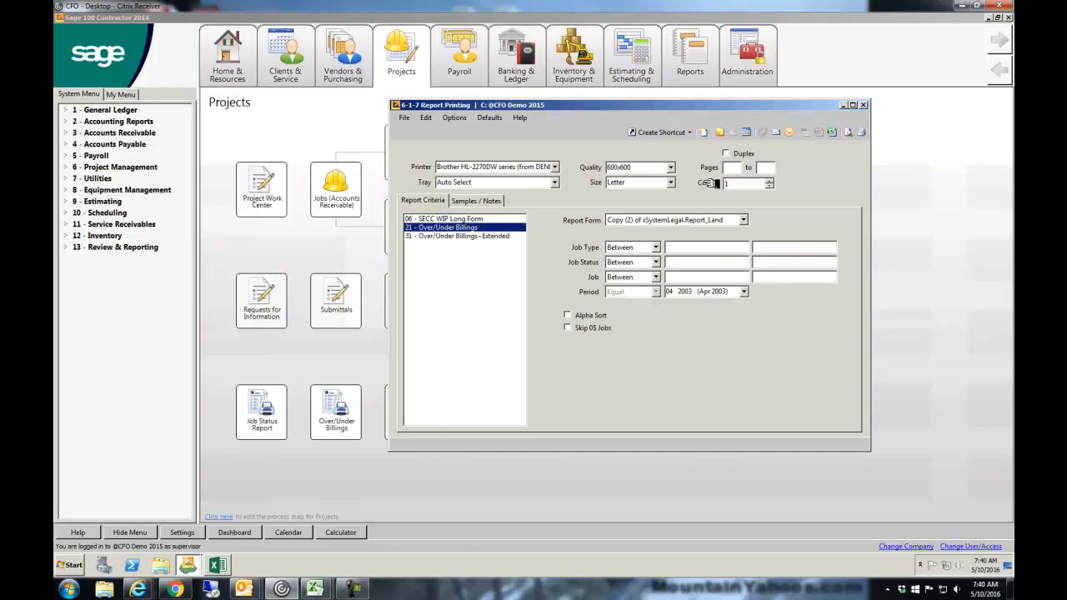
{"action": "left_click", "coordinate": [849, 132]}
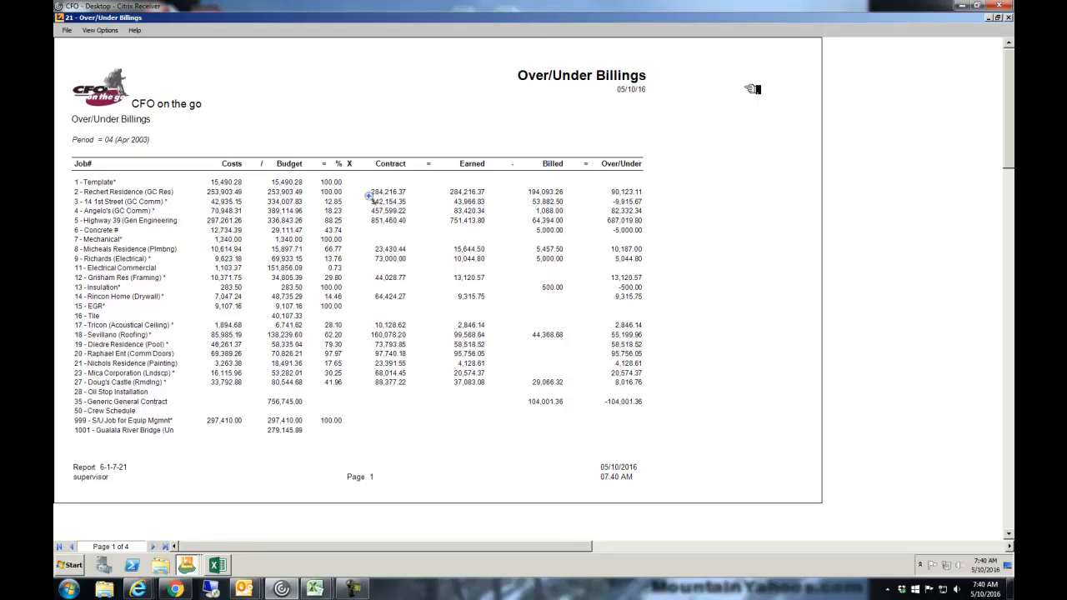
{"action": "left_click", "coordinate": [1007, 17]}
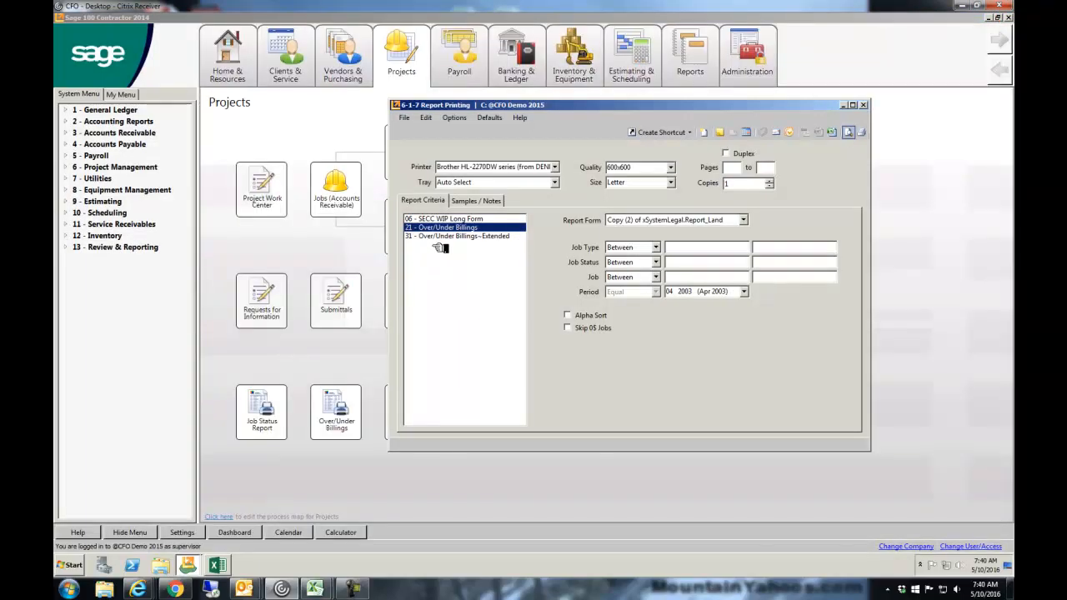
{"action": "left_click", "coordinate": [454, 237]}
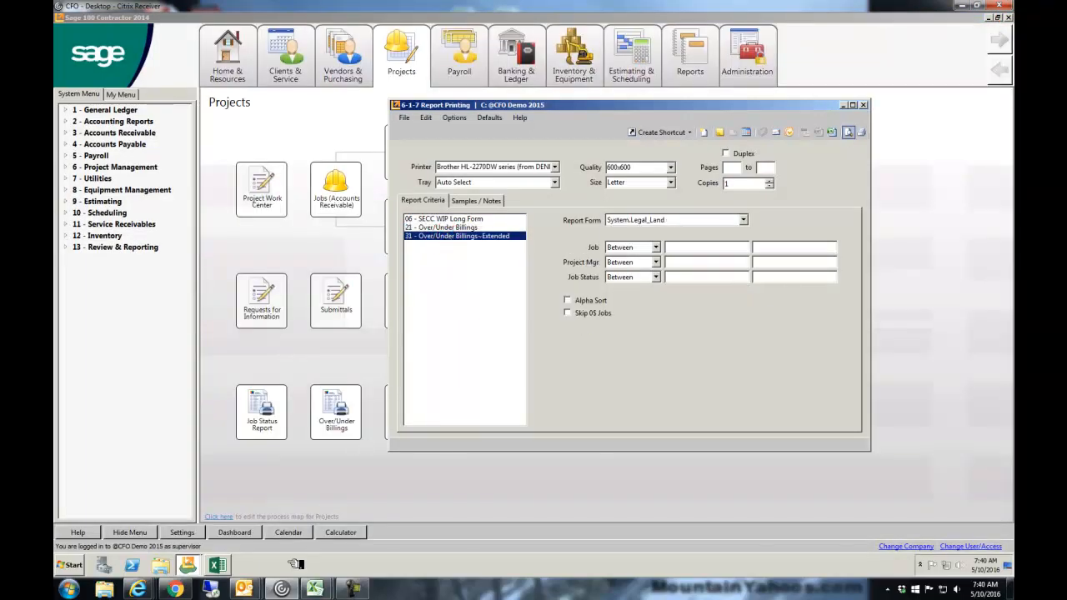
Switch to the Excel workbook Book1 and inspect the Estimated Gross Profit and Percent Complete formulas for job 16 - Tile
{"action": "left_click", "coordinate": [225, 564]}
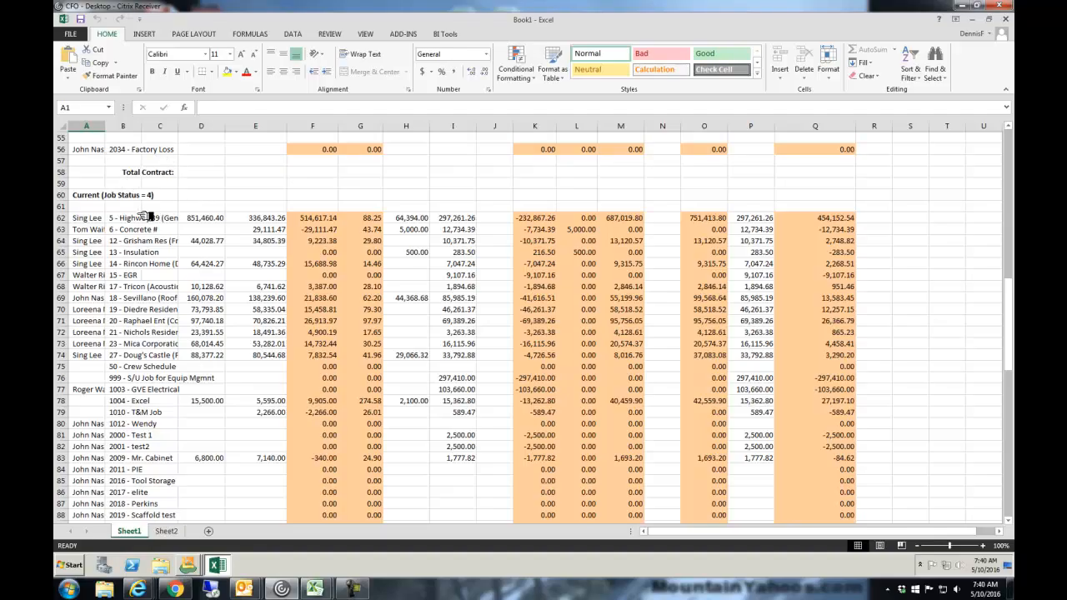
{"action": "scroll", "coordinate": [1008, 150], "scroll_direction": "up", "scroll_amount": 2}
{"action": "left_click", "coordinate": [1008, 143]}
{"action": "left_click", "coordinate": [1008, 143]}
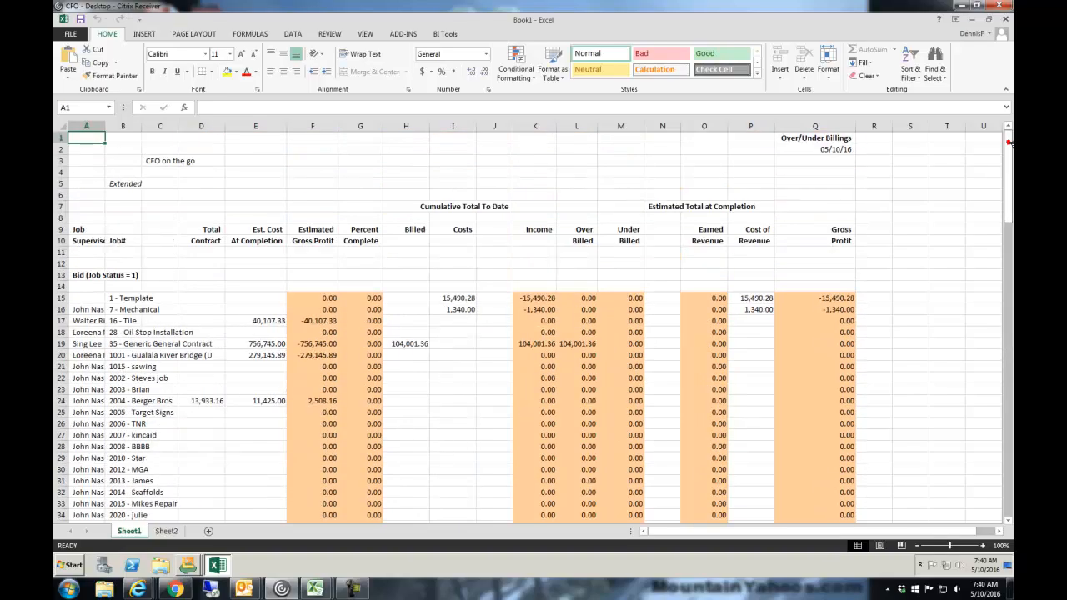
{"action": "left_click", "coordinate": [327, 324]}
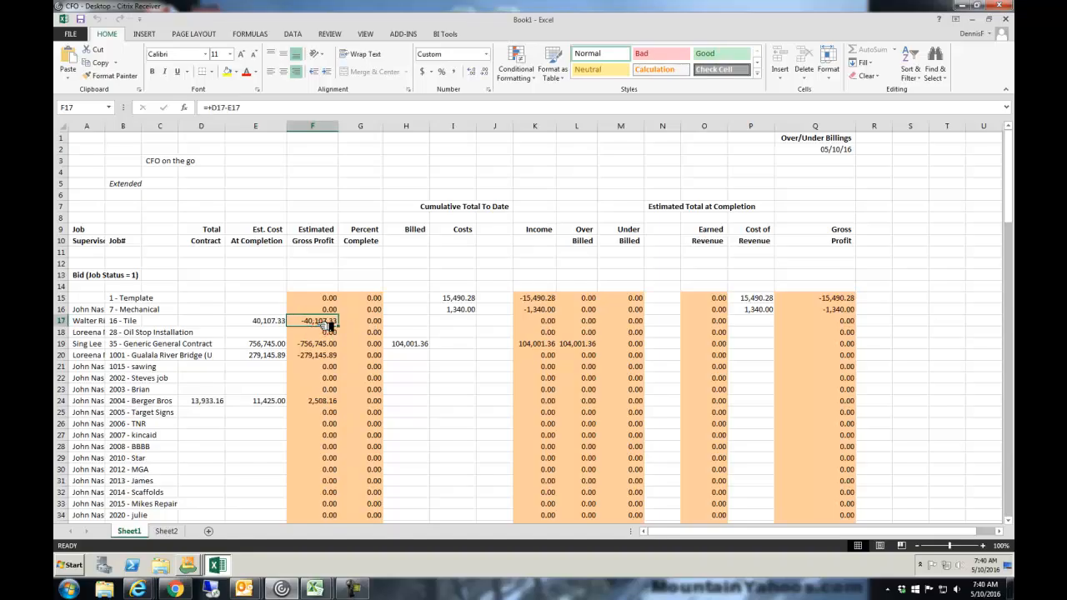
{"action": "left_click", "coordinate": [368, 321]}
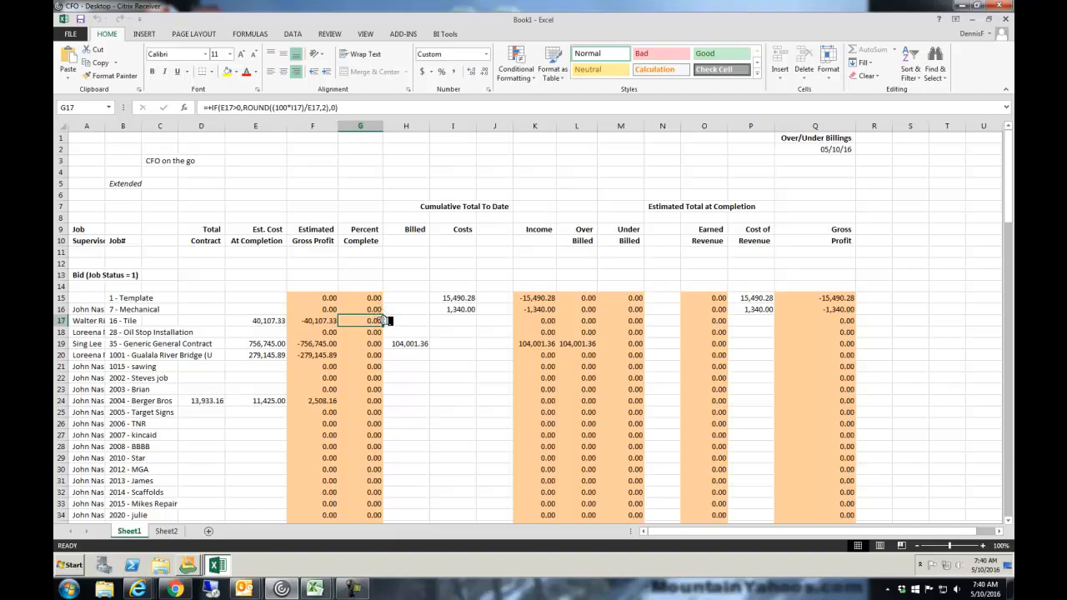
Review the Bid job rows and their Total Bid line in the over/under billings worksheet, and minimize the workbook
{"action": "scroll", "coordinate": [476, 385], "scroll_direction": "down", "scroll_amount": 4}
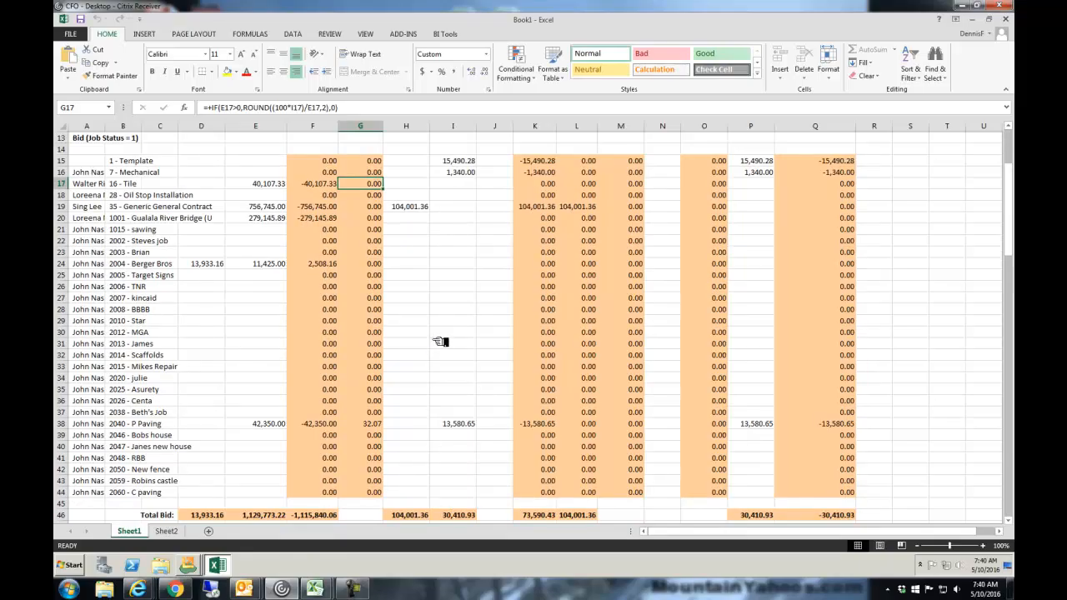
{"action": "scroll", "coordinate": [440, 341], "scroll_direction": "up", "scroll_amount": 4}
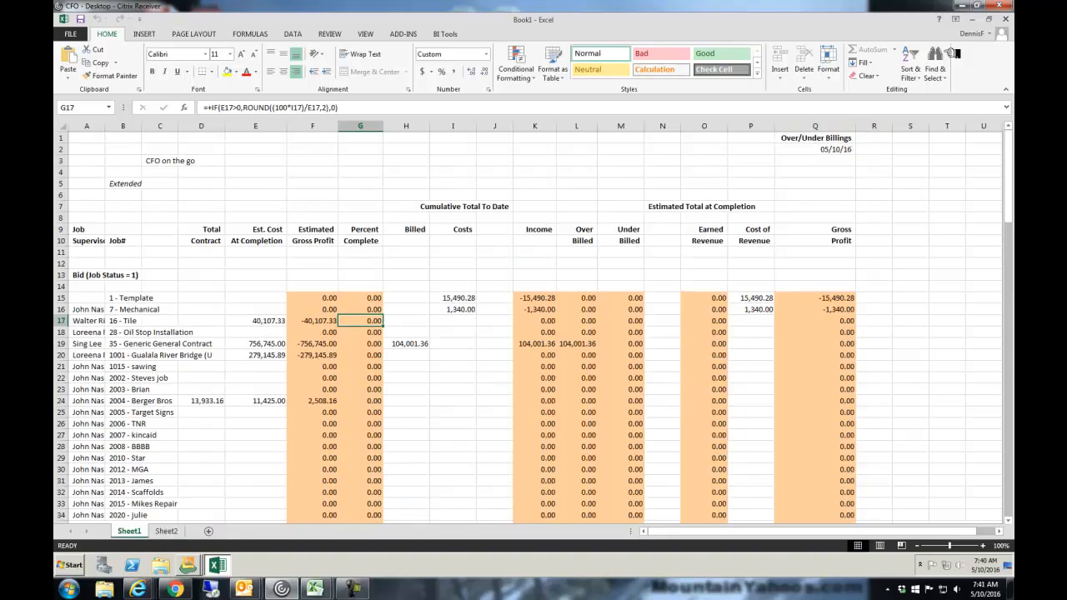
{"action": "left_click", "coordinate": [971, 19]}
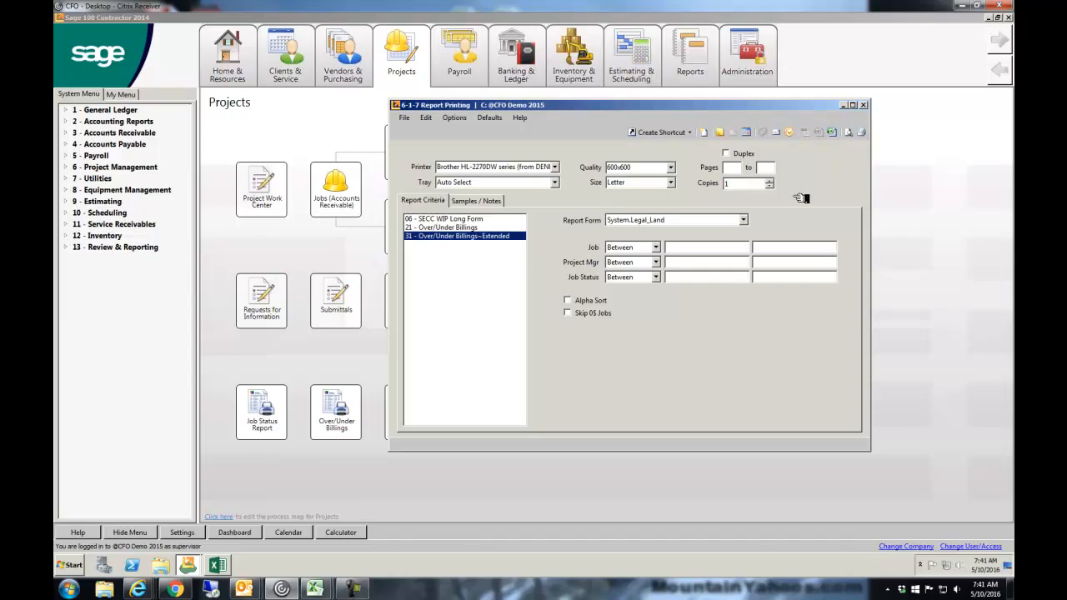
Go over the Project Mgr, Job Status and Skip 0$ Jobs criteria of the Over/Under Billings~Extended report and close Report Printing
{"action": "left_click", "coordinate": [694, 262]}
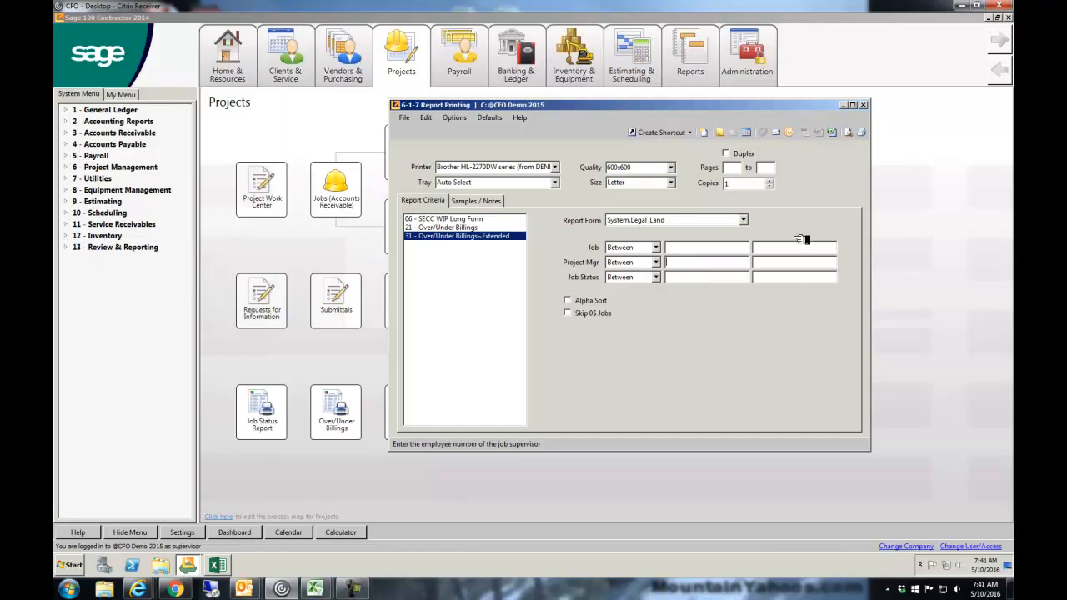
{"action": "left_click", "coordinate": [688, 278]}
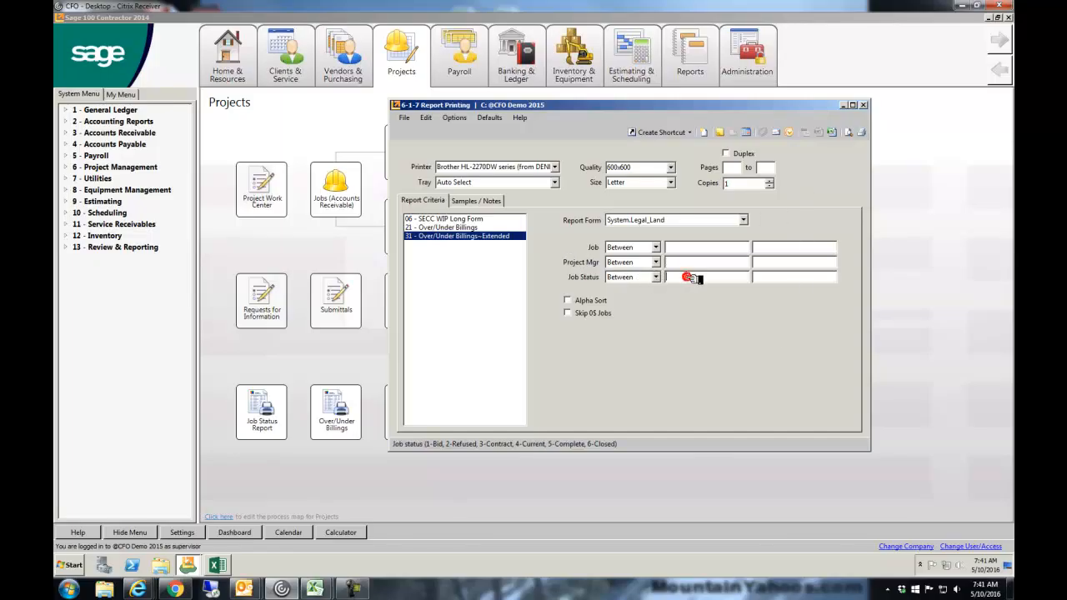
{"action": "left_click", "coordinate": [567, 313]}
{"action": "left_click", "coordinate": [864, 105]}
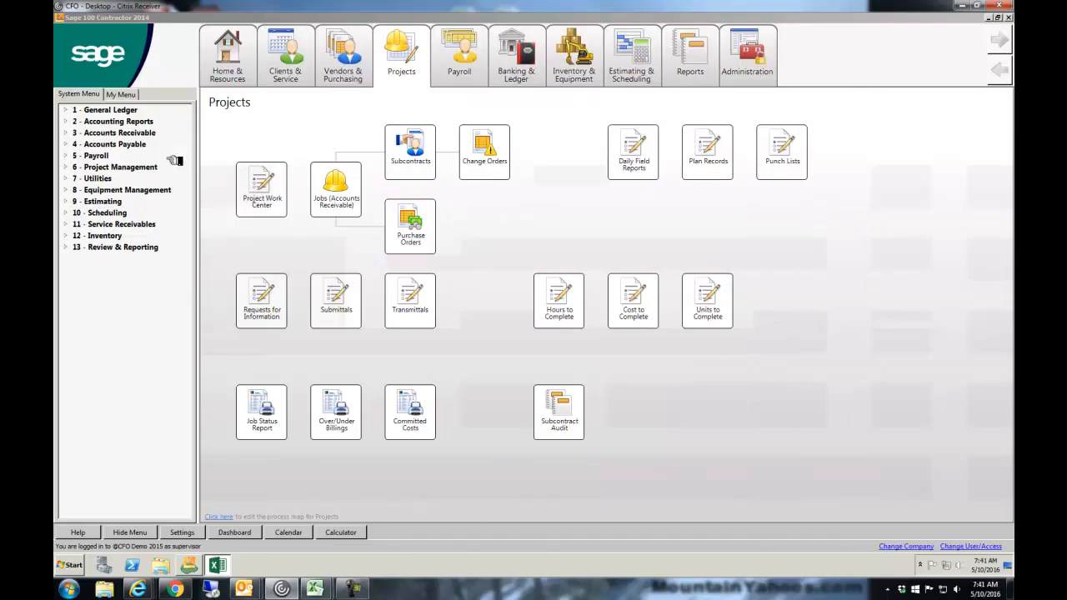
Open 7-9 Alerts Manager from Utilities and view the Program Warning Subscriptions
{"action": "left_click", "coordinate": [91, 179]}
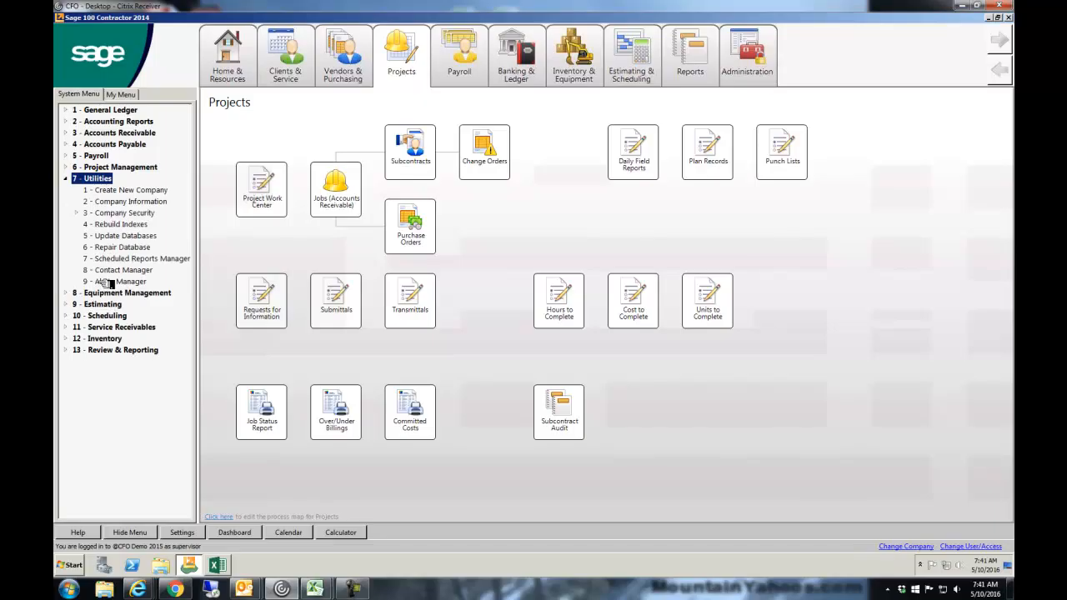
{"action": "left_click", "coordinate": [107, 283]}
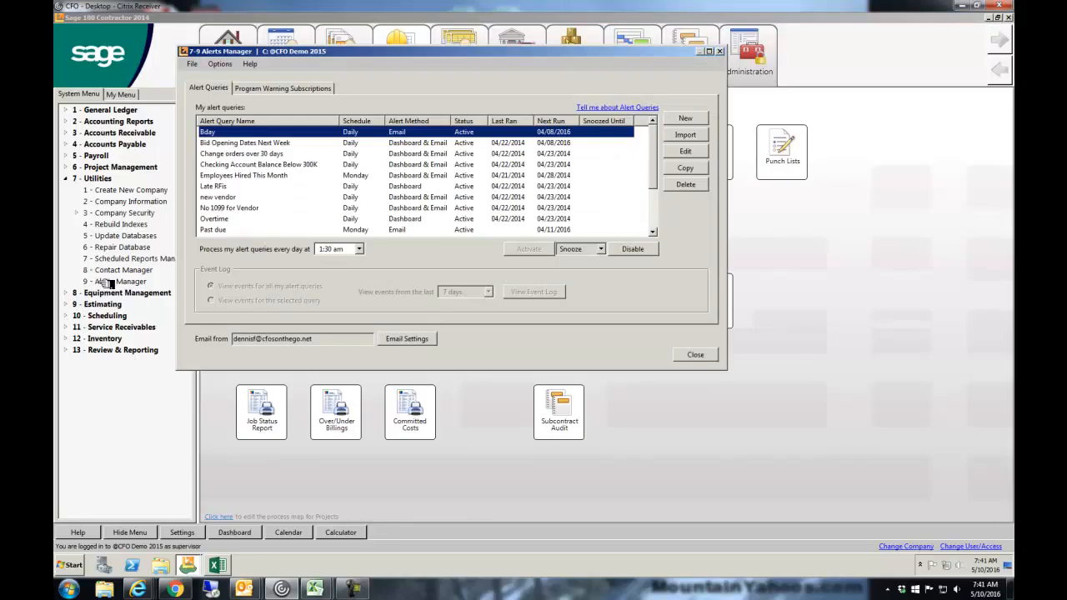
{"action": "left_click", "coordinate": [263, 89]}
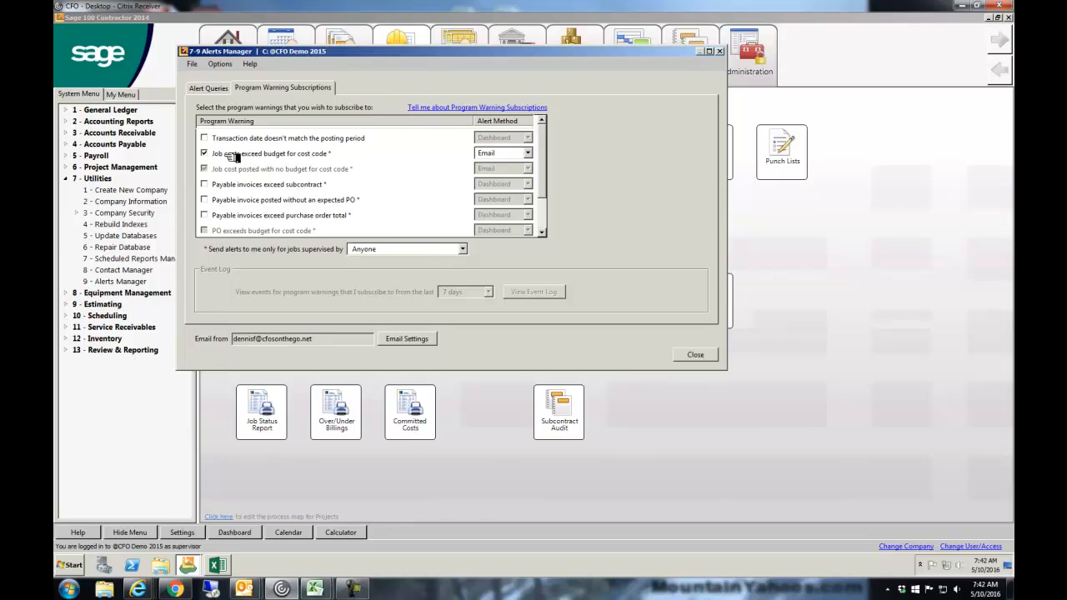
Review the alert queries, from Bid Opening Dates Next Week and Change orders over 30 days through PO's over limit and Punch 1, and close Alerts Manager
{"action": "left_click", "coordinate": [215, 89]}
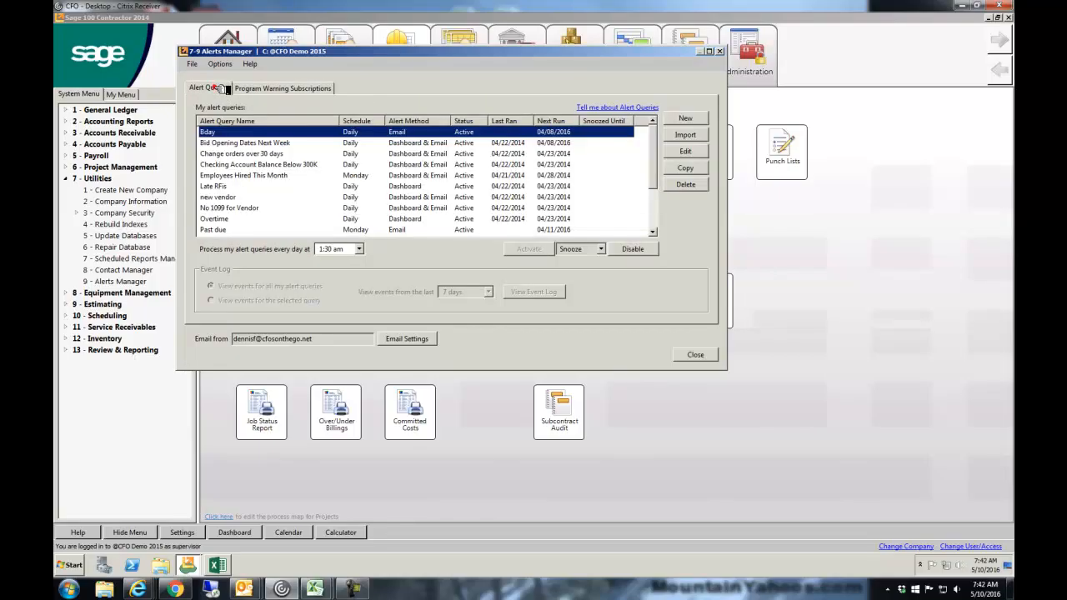
{"action": "left_click", "coordinate": [223, 143]}
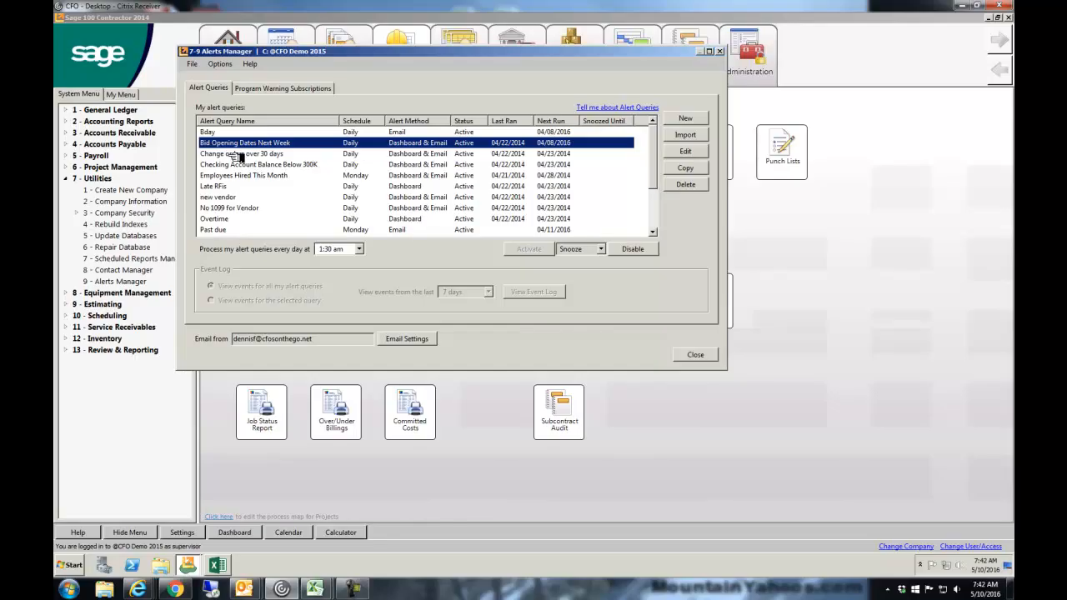
{"action": "left_click", "coordinate": [239, 157]}
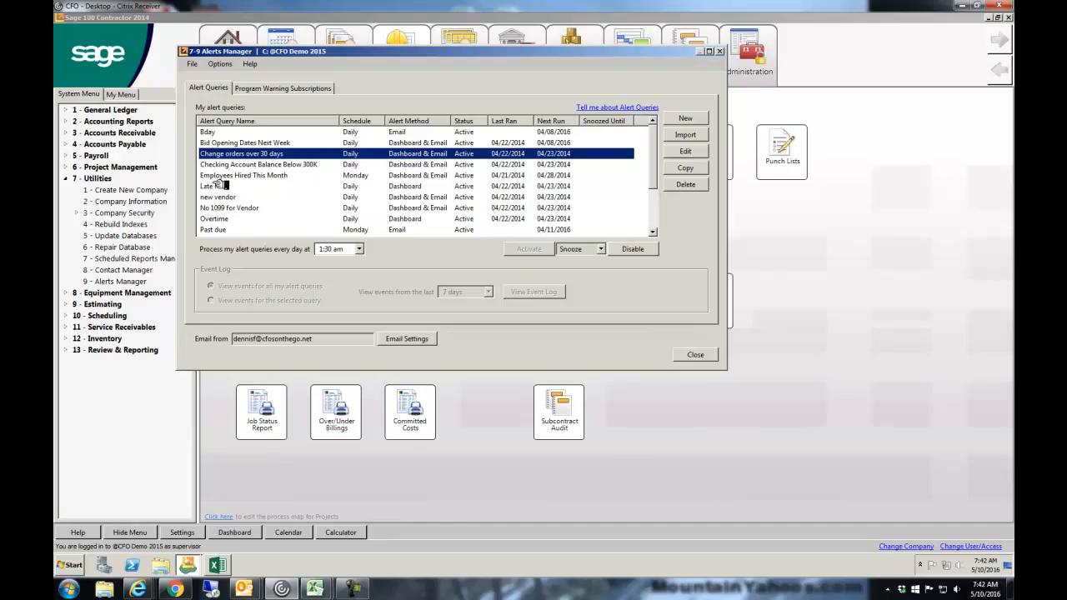
{"action": "left_click", "coordinate": [237, 177]}
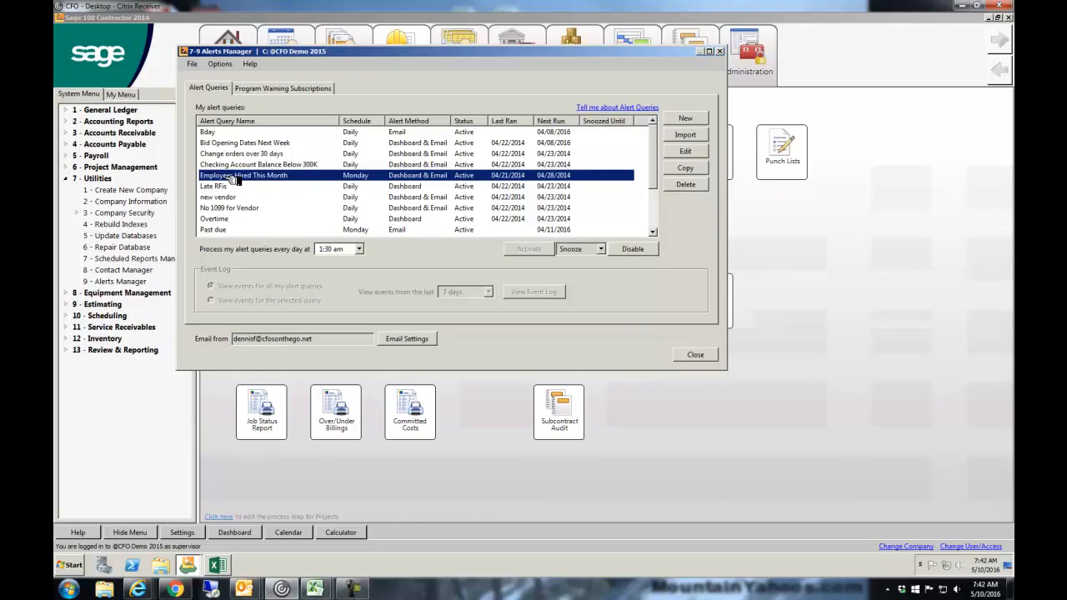
{"action": "left_click", "coordinate": [227, 187]}
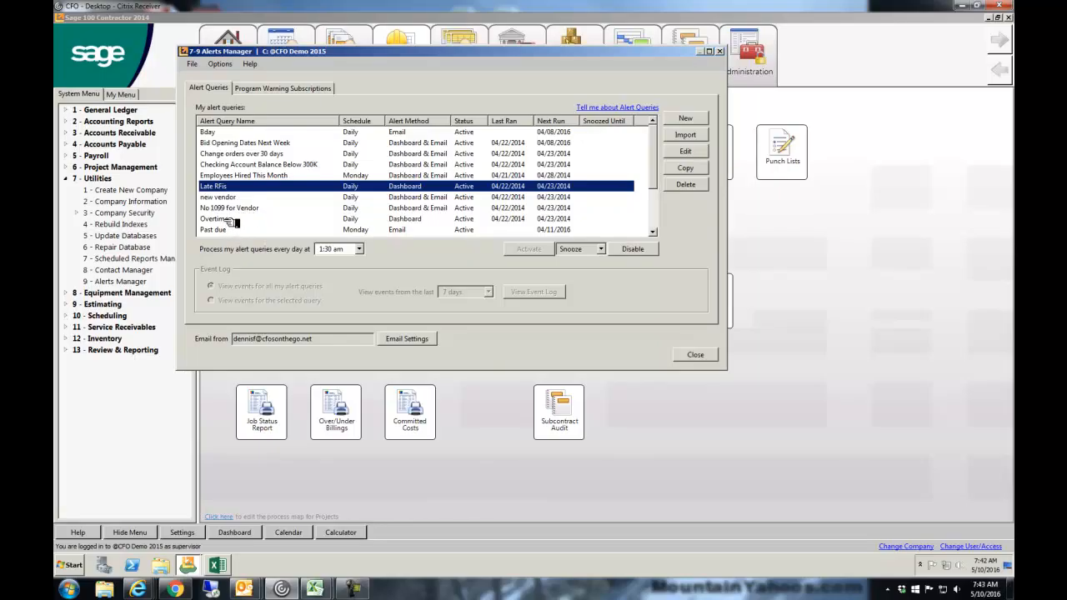
{"action": "scroll", "coordinate": [237, 224], "scroll_direction": "down", "scroll_amount": 2}
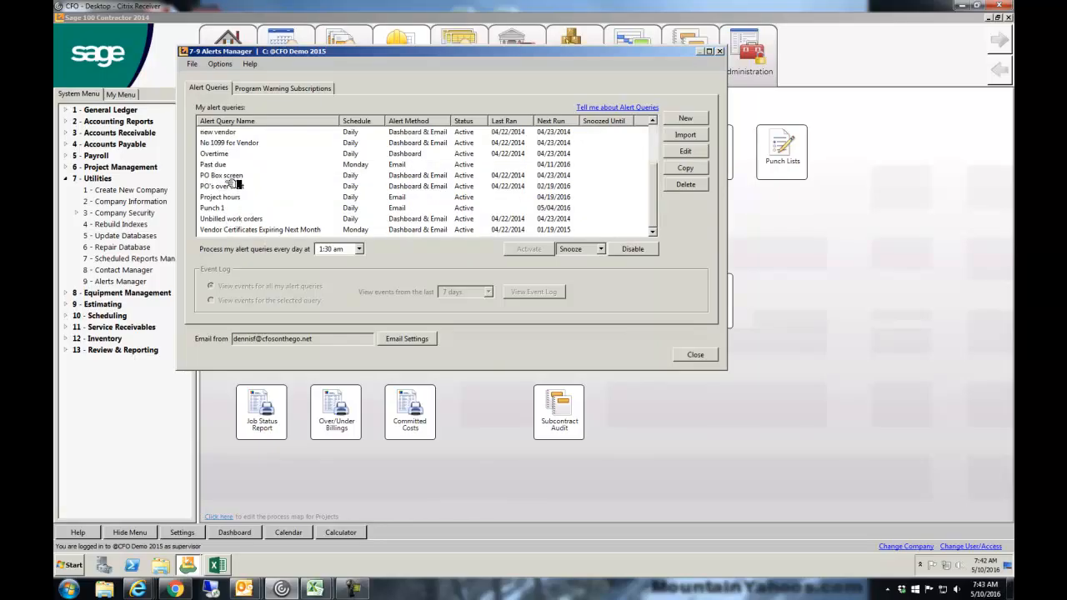
{"action": "left_click", "coordinate": [239, 187]}
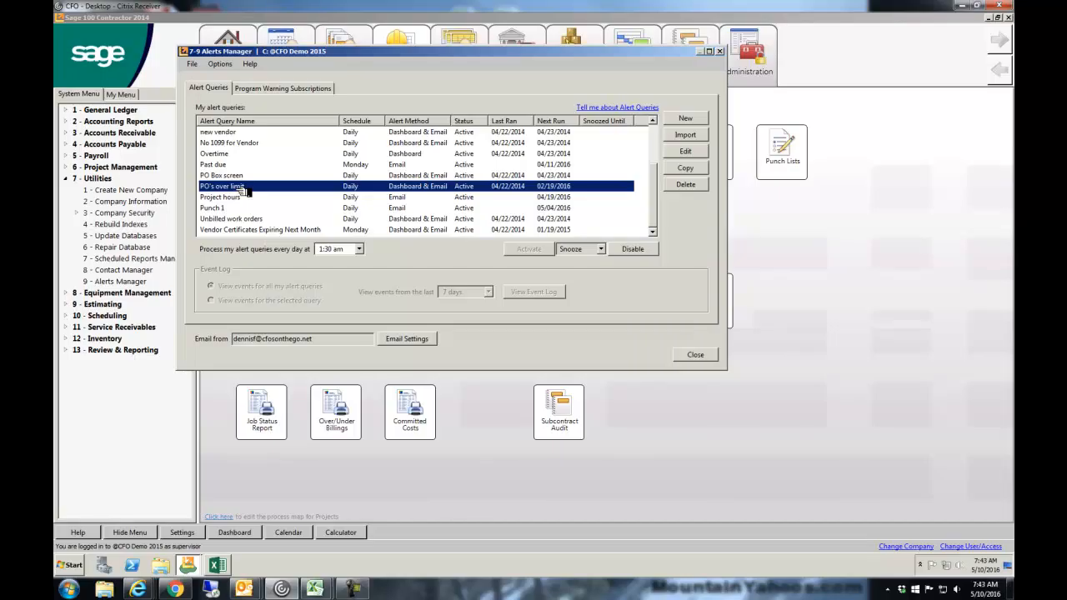
{"action": "left_click", "coordinate": [236, 208]}
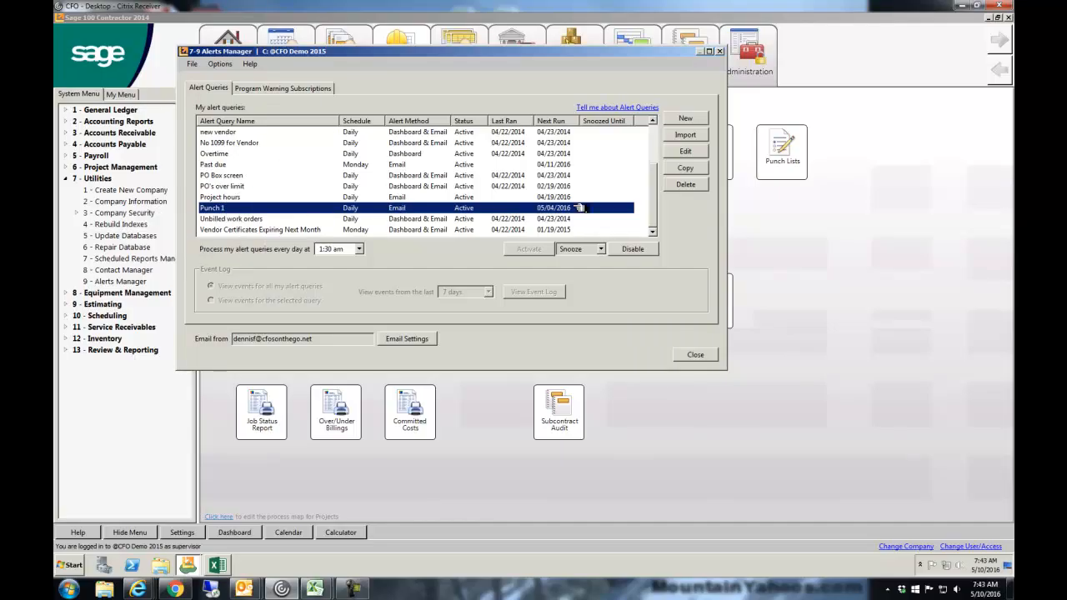
{"action": "left_click", "coordinate": [694, 356]}
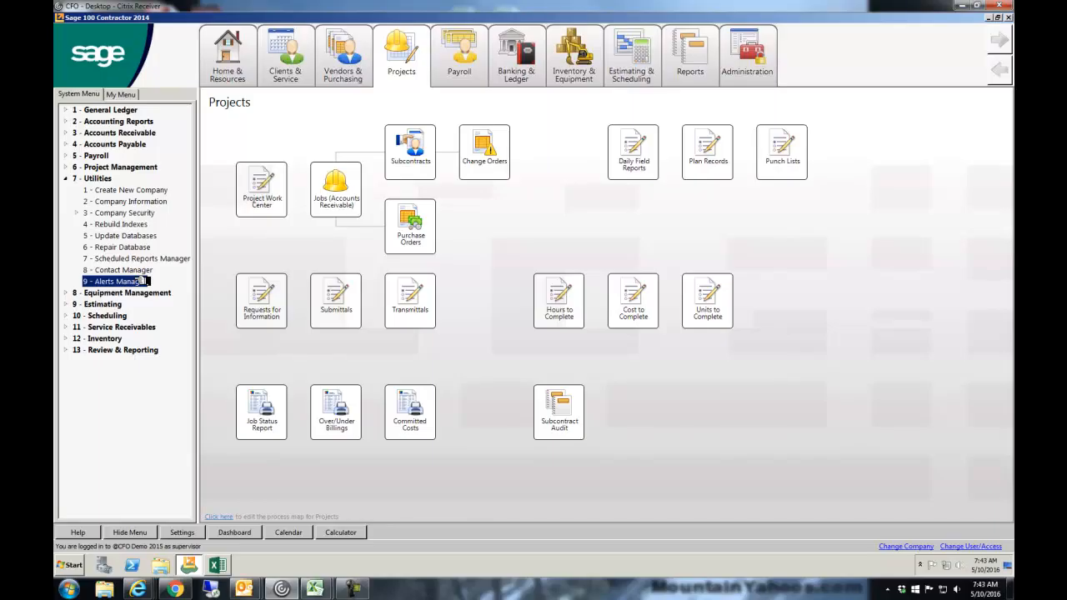
Collapse Utilities, open Jobs (Accounts Receivable) and go to the record of job 2
{"action": "left_click", "coordinate": [65, 178]}
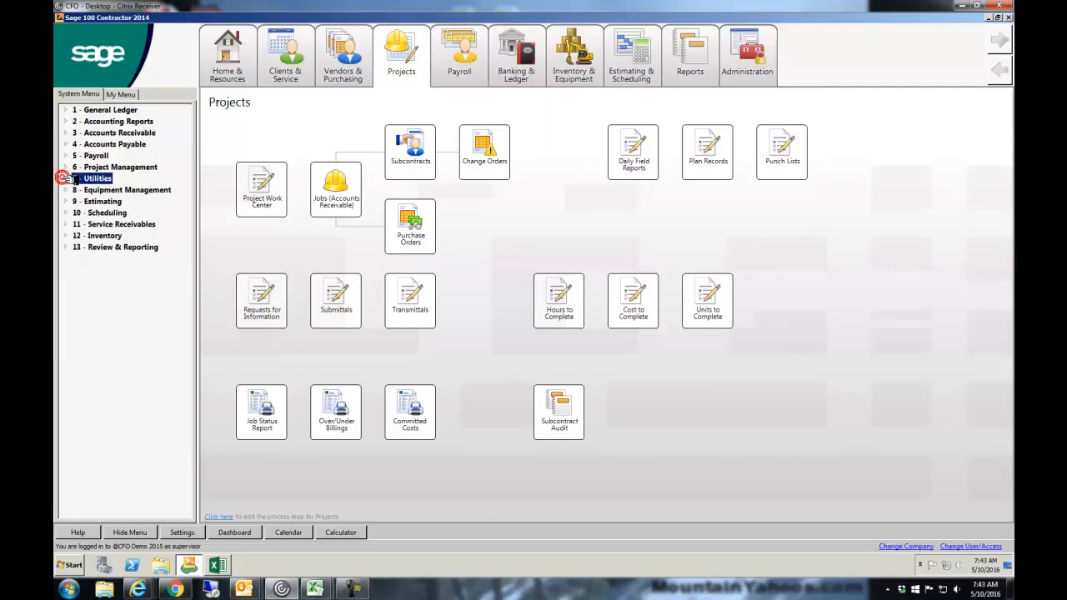
{"action": "left_click", "coordinate": [346, 188]}
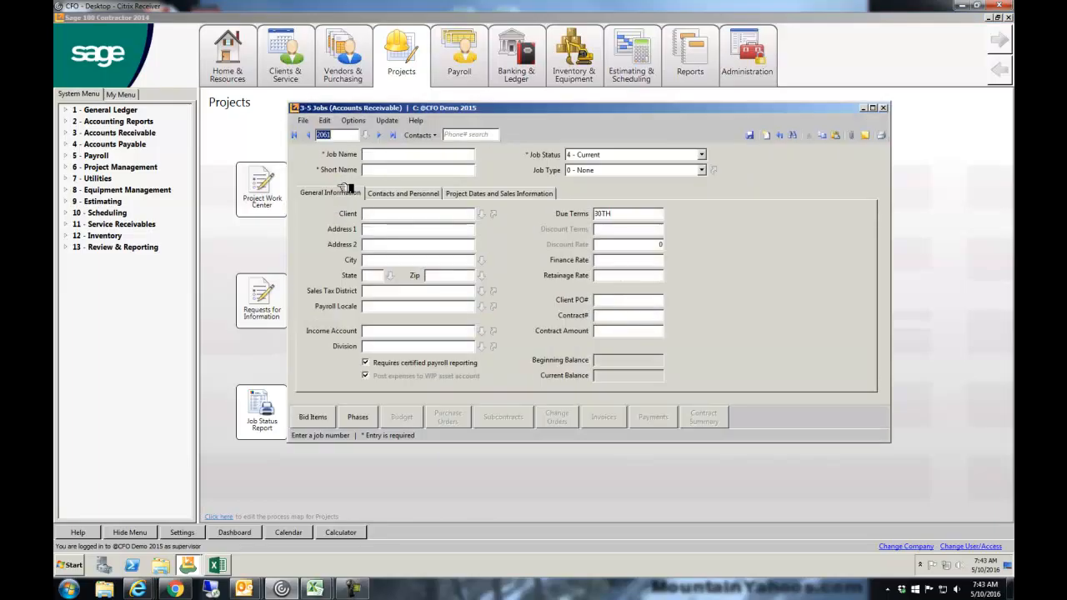
{"action": "left_click", "coordinate": [298, 135]}
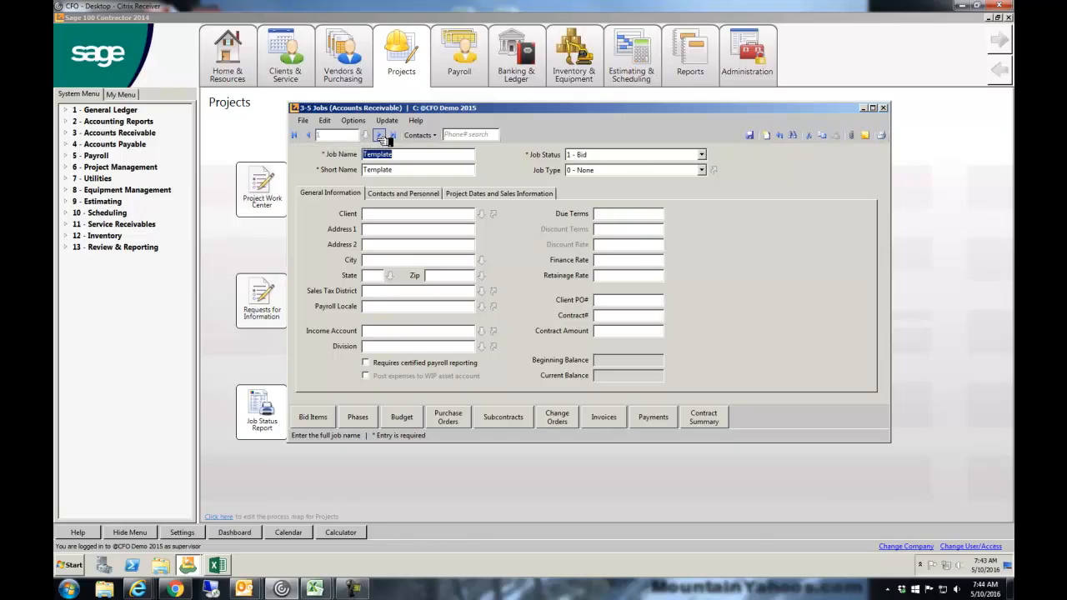
{"action": "left_click", "coordinate": [379, 135]}
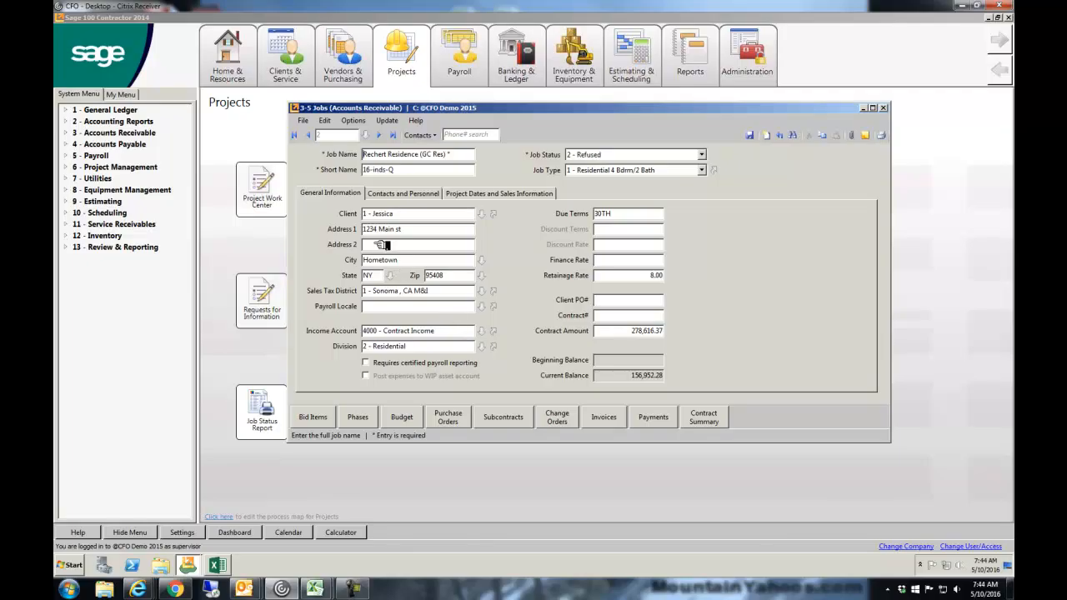
Examine job 2's contact list, estimator, project manager and architect, and view its project dates and sales information
{"action": "left_click", "coordinate": [415, 193]}
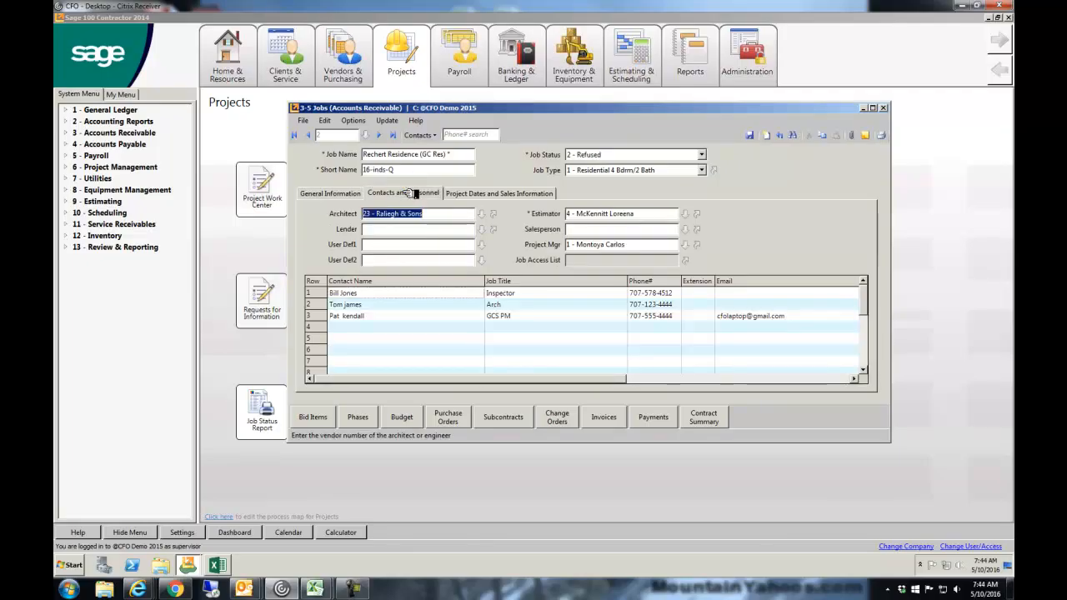
{"action": "left_click_drag", "start_coordinate": [336, 297], "coordinate": [336, 319]}
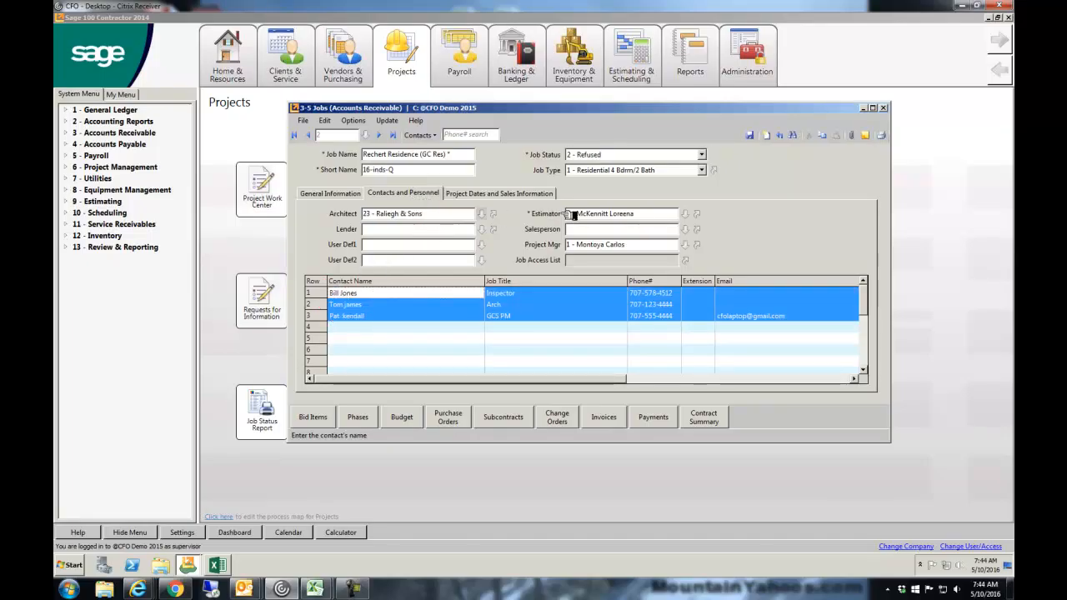
{"action": "left_click", "coordinate": [660, 214]}
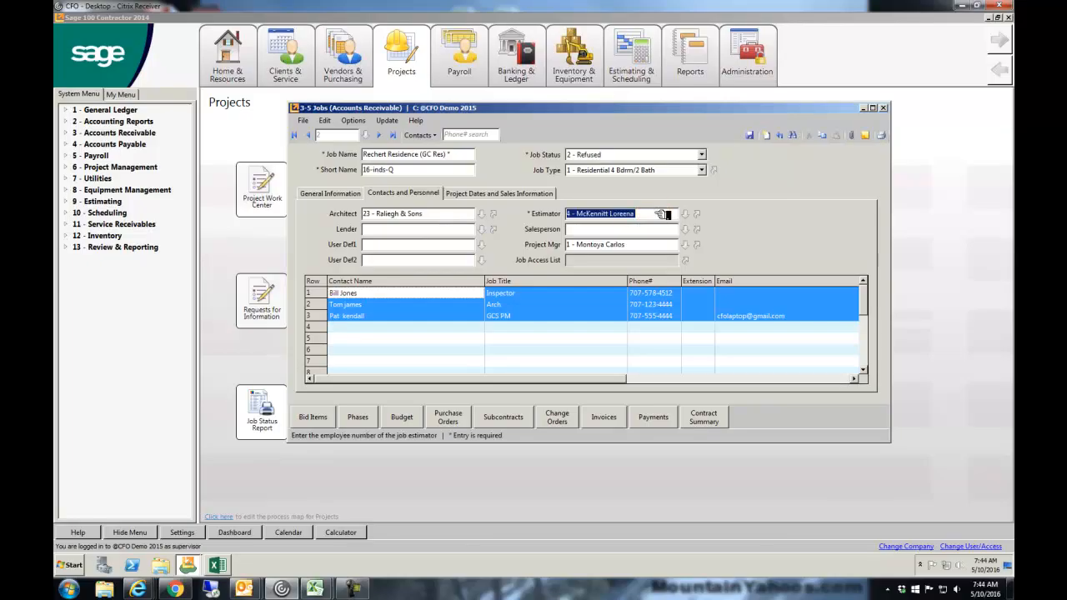
{"action": "left_click", "coordinate": [648, 246]}
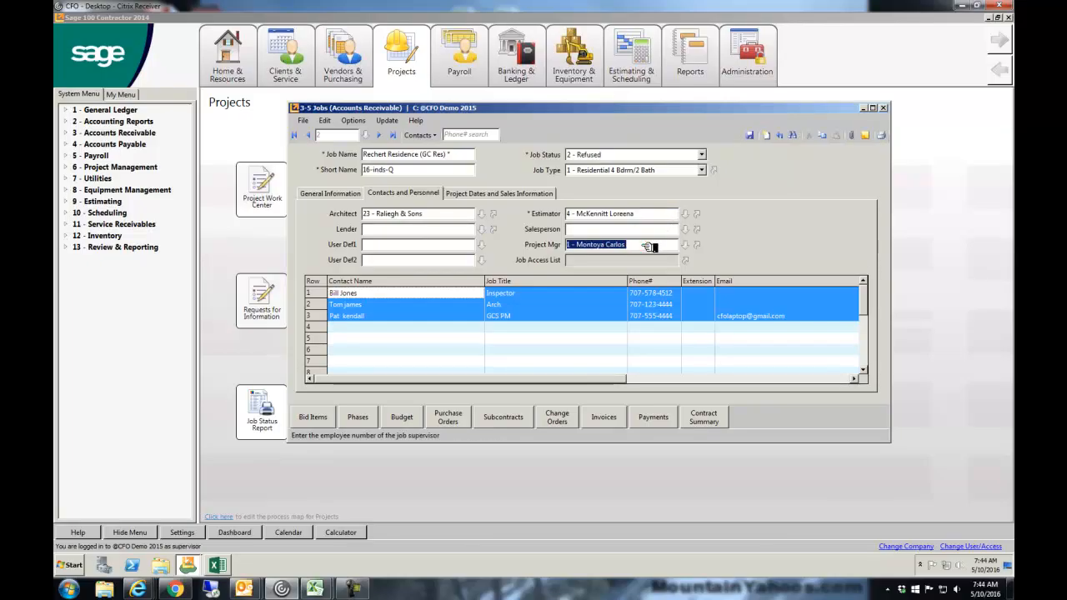
{"action": "left_click", "coordinate": [433, 214]}
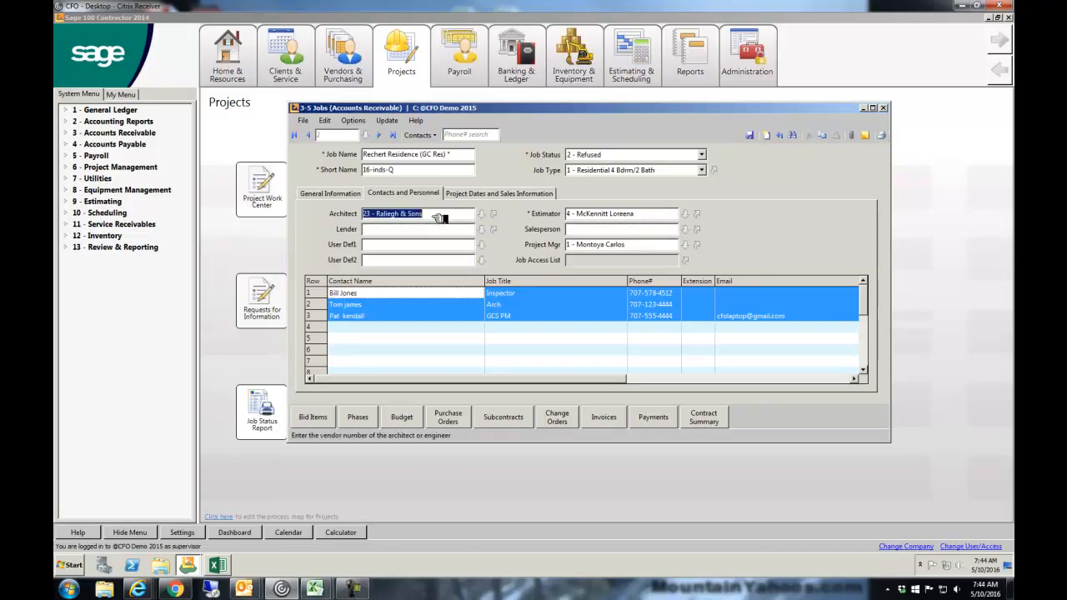
{"action": "left_click", "coordinate": [490, 193]}
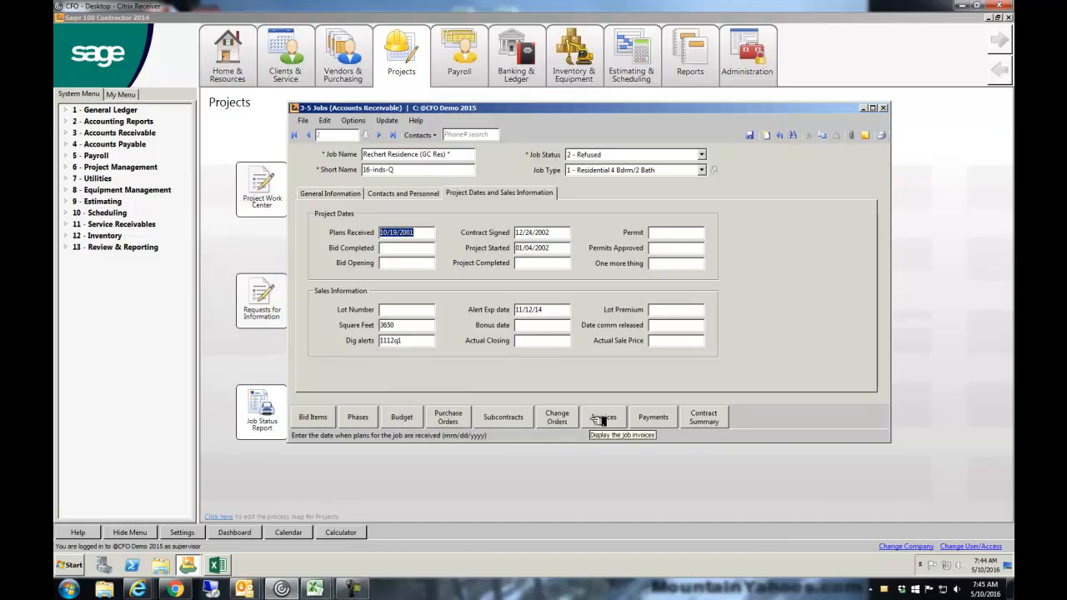
List job 2's purchase orders, drill down into order 36 for Mead Clark Supply, and close the order and the list
{"action": "left_click", "coordinate": [451, 414]}
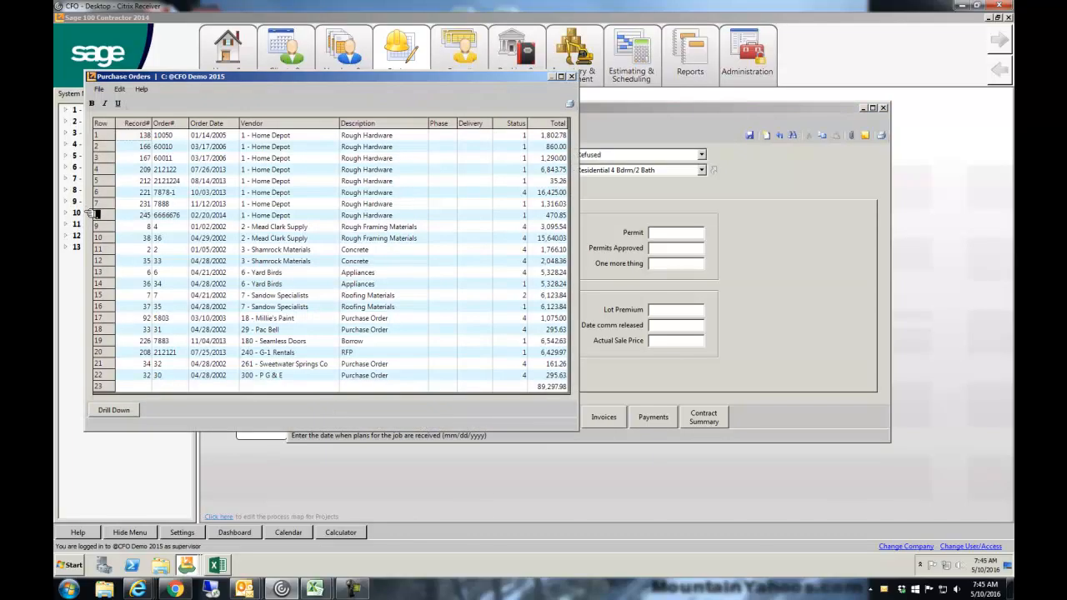
{"action": "double_click", "coordinate": [169, 239]}
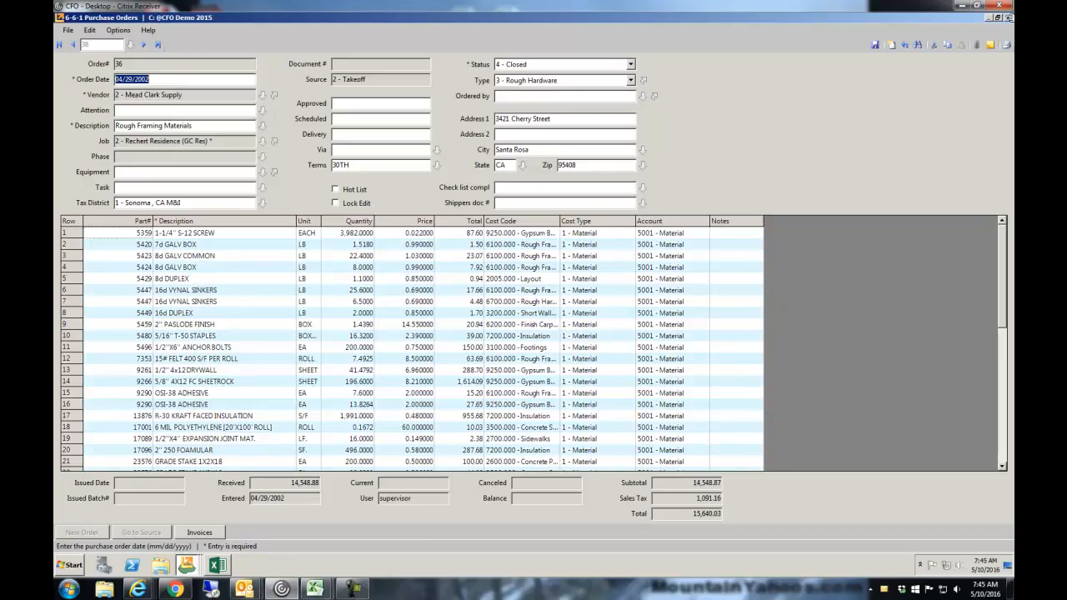
{"action": "left_click", "coordinate": [1008, 18]}
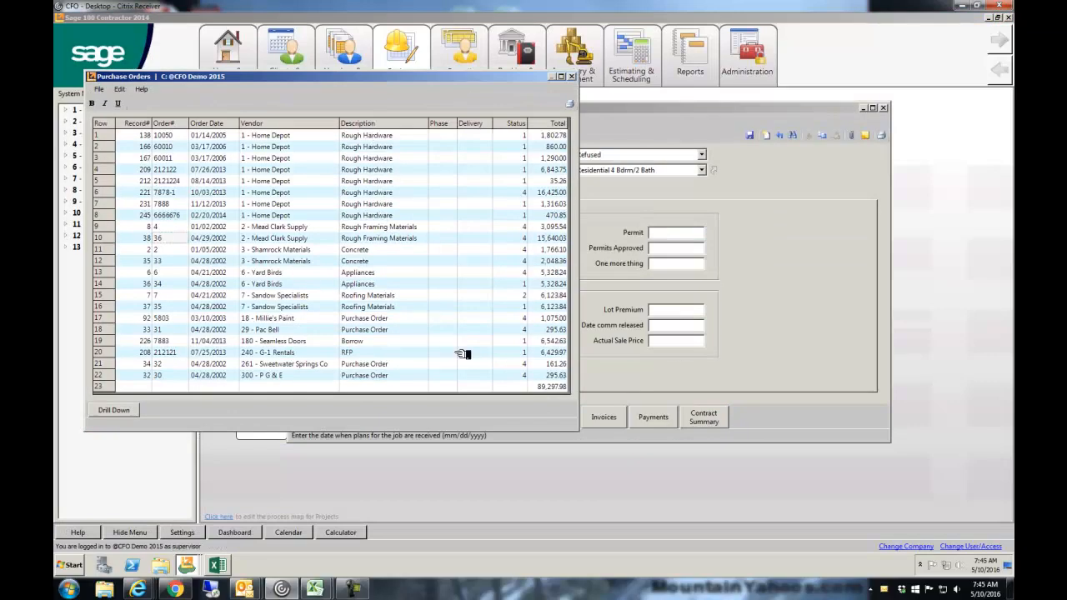
{"action": "left_click", "coordinate": [571, 76]}
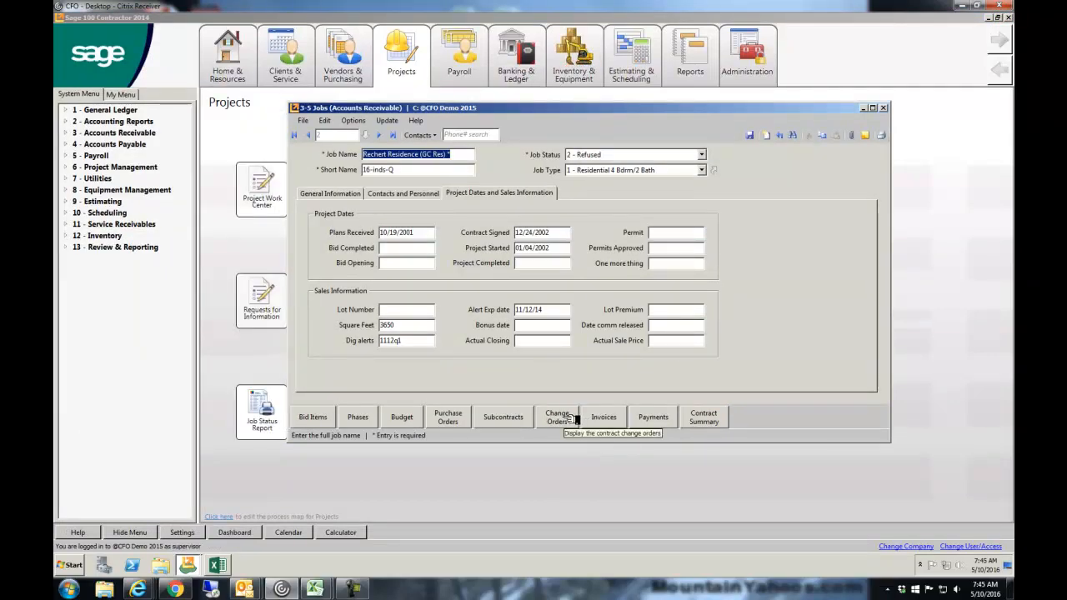
View job 2's payment history and its invoice list, closing each one
{"action": "left_click", "coordinate": [644, 417]}
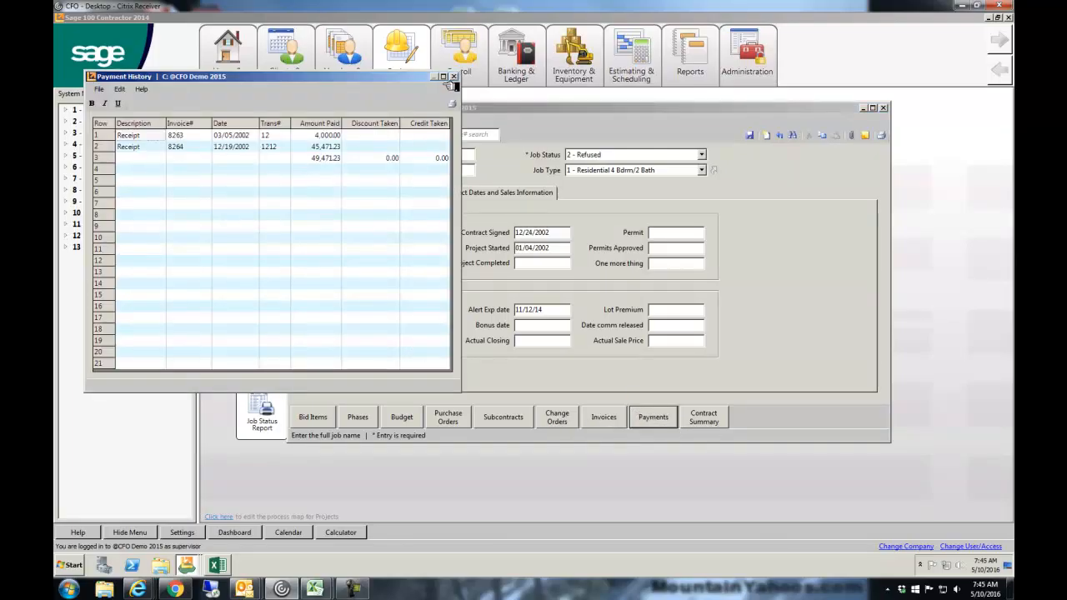
{"action": "left_click", "coordinate": [456, 76]}
{"action": "left_click", "coordinate": [604, 416]}
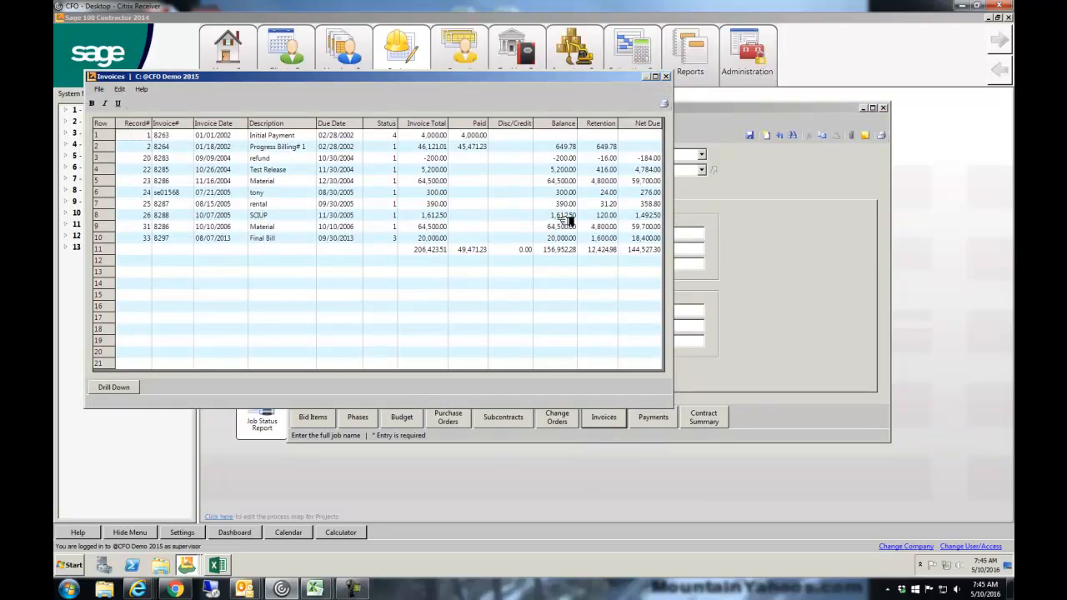
{"action": "left_click", "coordinate": [667, 77]}
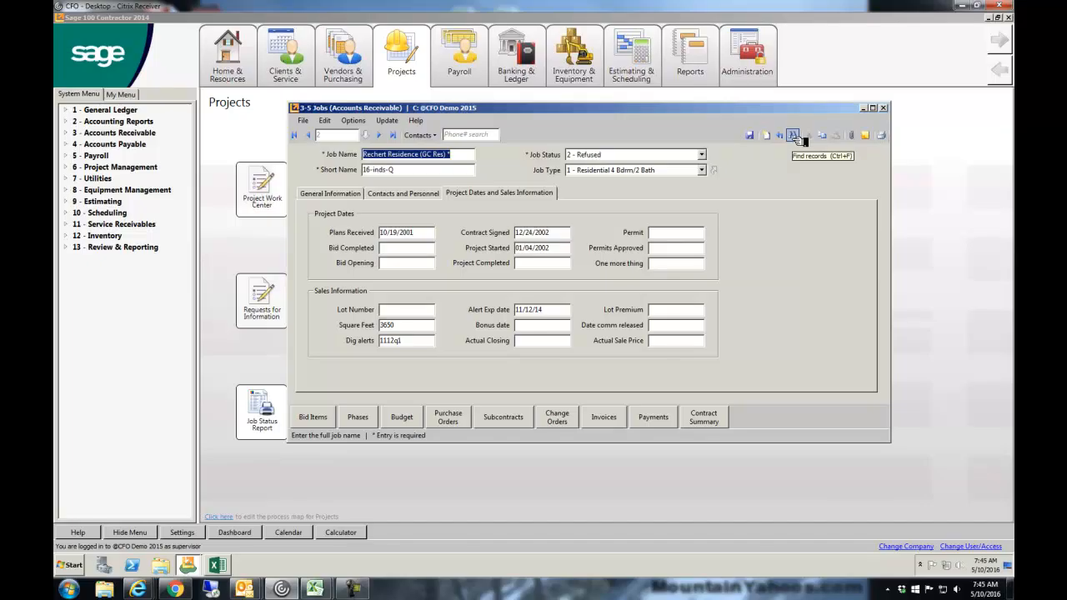
Find job records by running the Jobs~by Job Supervisor query with all criteria left blank
{"action": "left_click", "coordinate": [793, 136]}
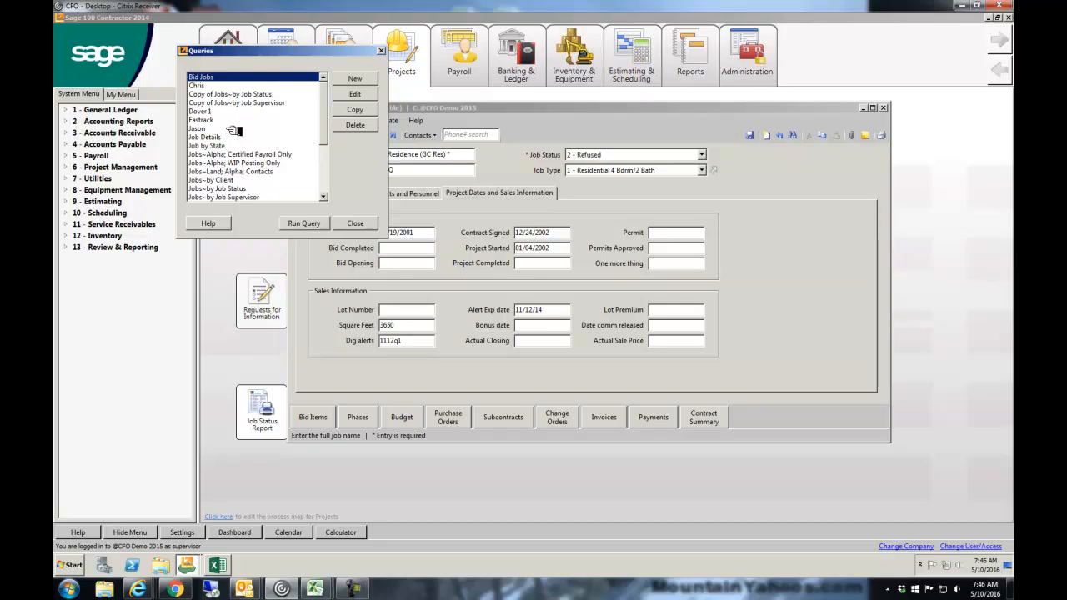
{"action": "left_click", "coordinate": [325, 177]}
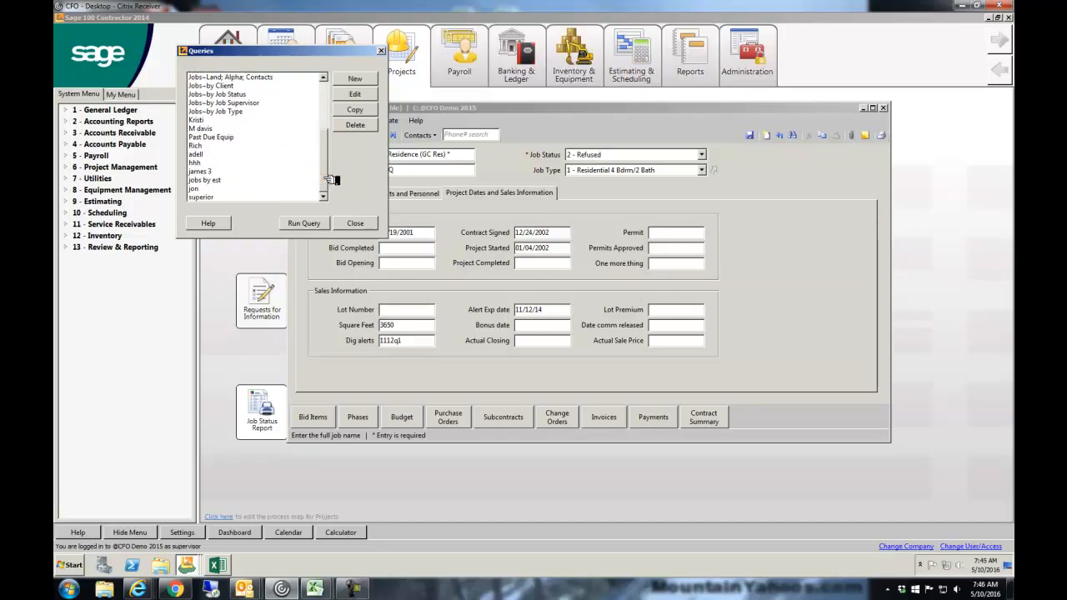
{"action": "left_click", "coordinate": [241, 104]}
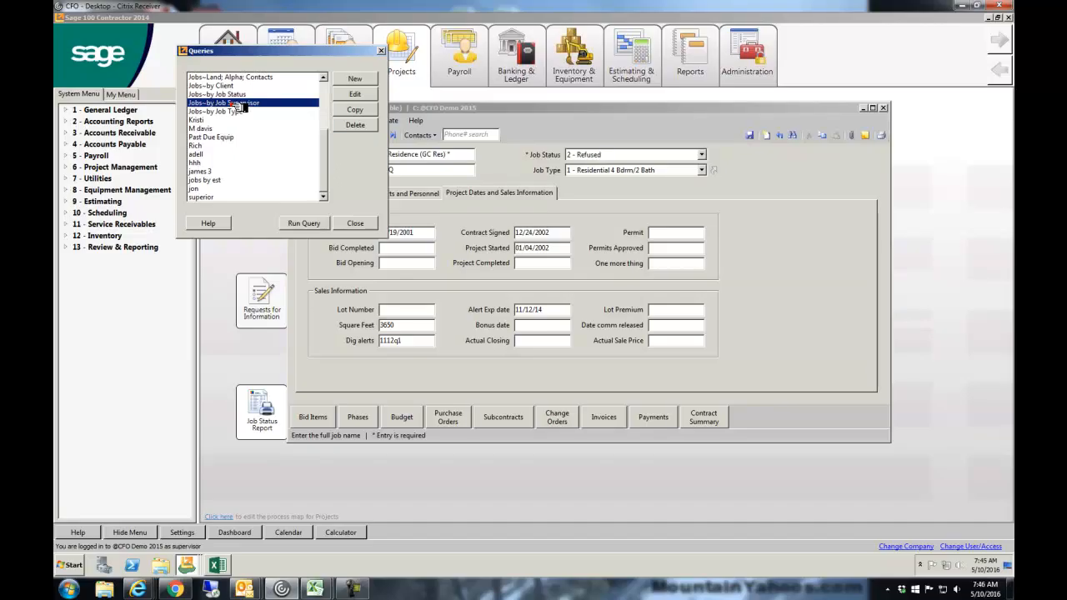
{"action": "left_click", "coordinate": [310, 224]}
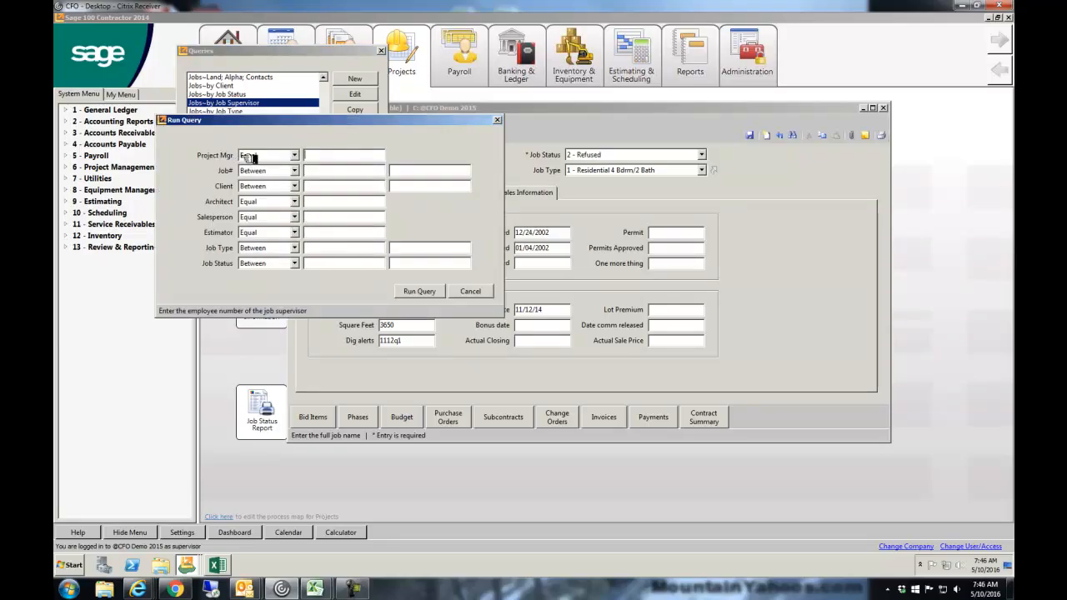
{"action": "left_click", "coordinate": [322, 156]}
{"action": "left_click", "coordinate": [418, 291]}
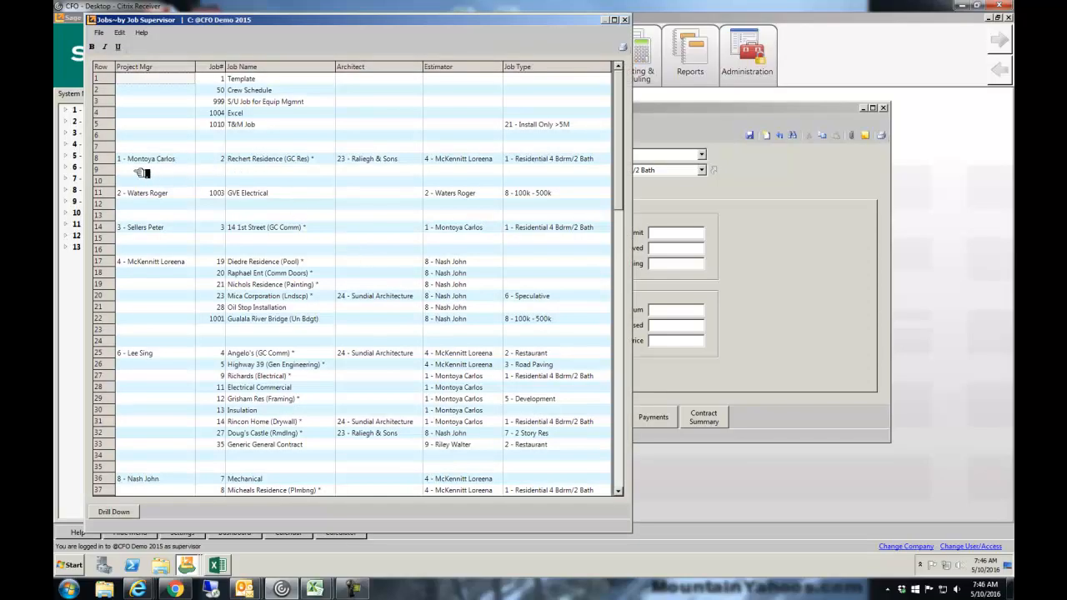
Review the jobs grouped by project manager, highlighting rows 8, 17–22 and 25–34, and close the results, the query list and the Jobs record
{"action": "left_click", "coordinate": [102, 159]}
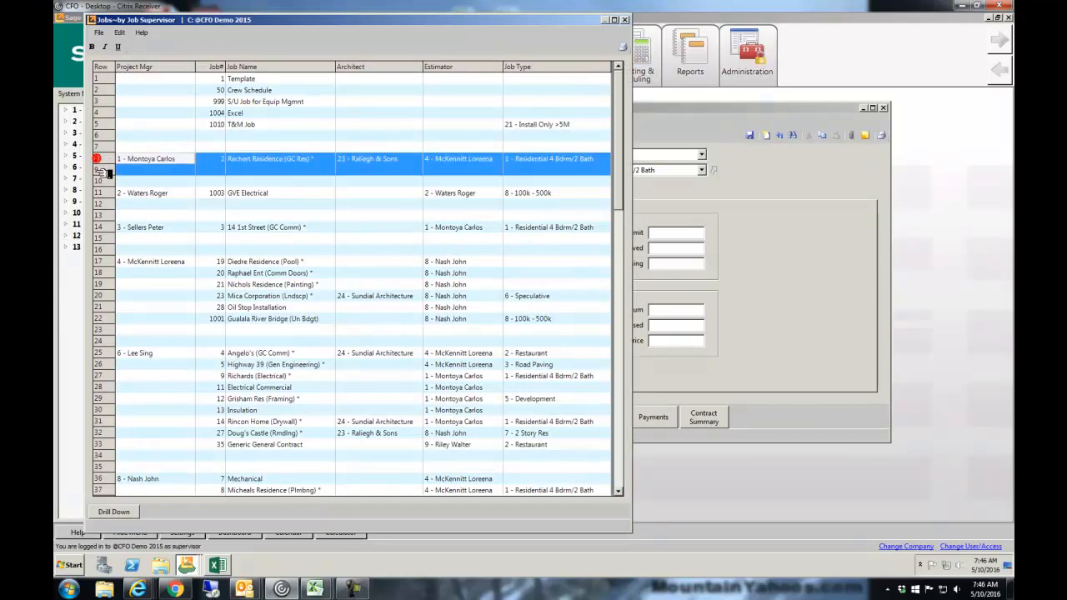
{"action": "left_click", "coordinate": [101, 260]}
{"action": "left_click_drag", "start_coordinate": [108, 272], "coordinate": [108, 319]}
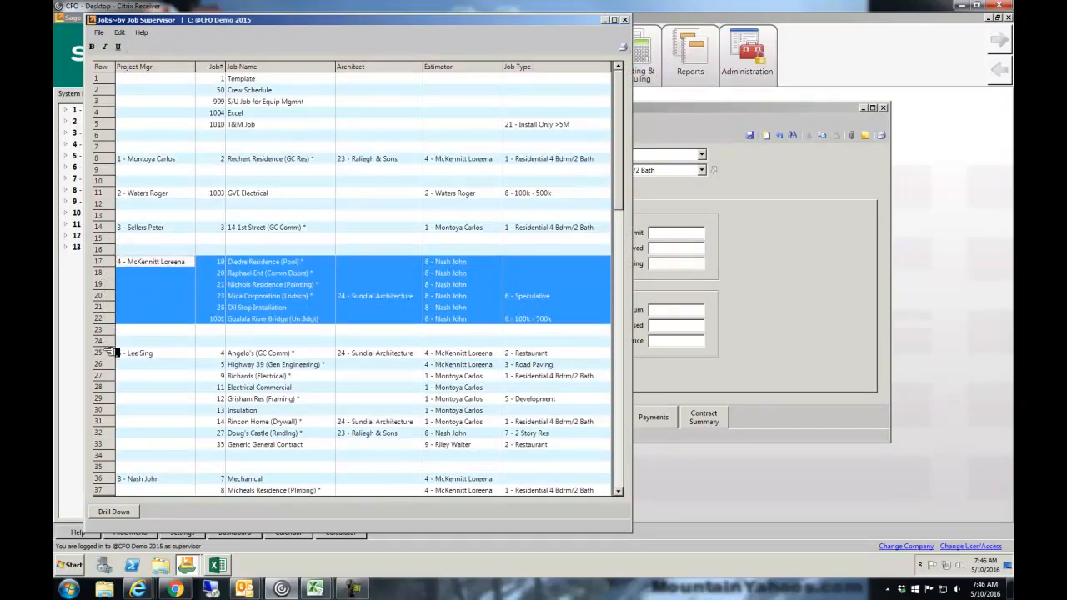
{"action": "left_click_drag", "start_coordinate": [118, 357], "coordinate": [115, 455]}
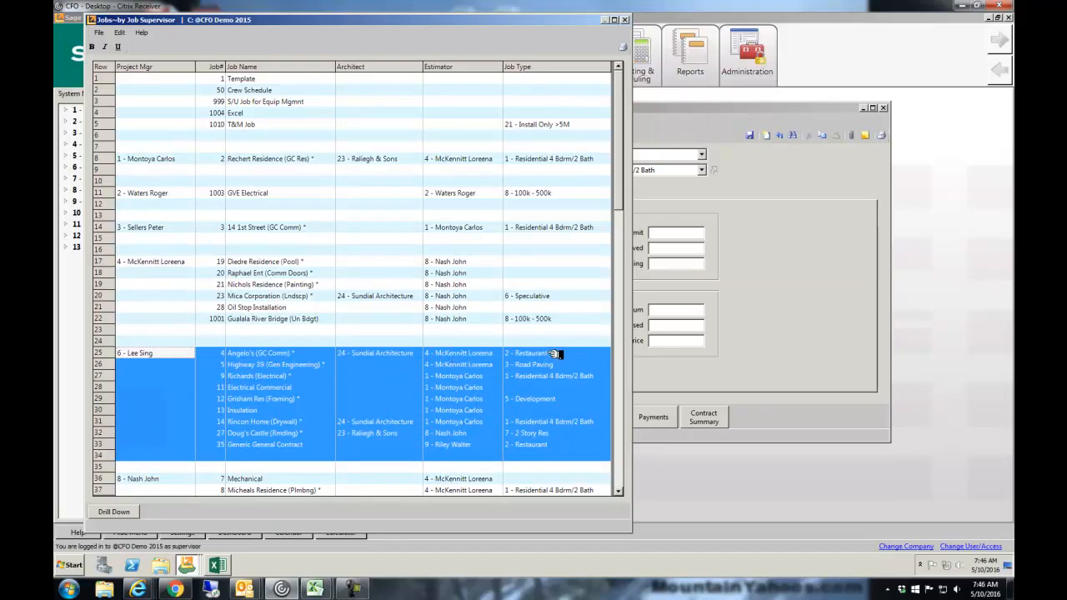
{"action": "scroll", "coordinate": [380, 353], "scroll_direction": "down", "scroll_amount": 1}
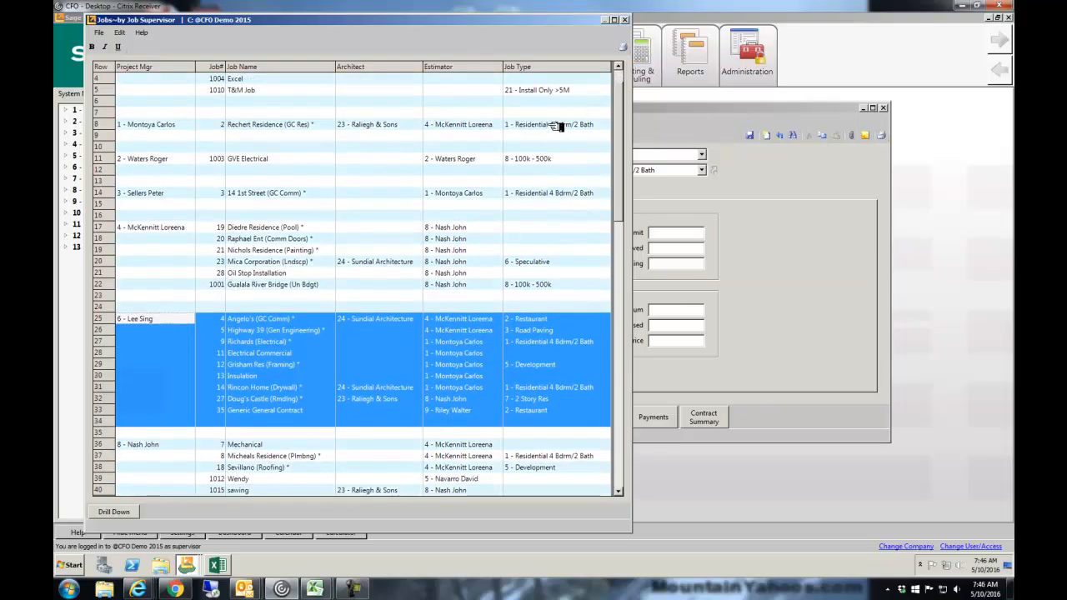
{"action": "left_click", "coordinate": [626, 20]}
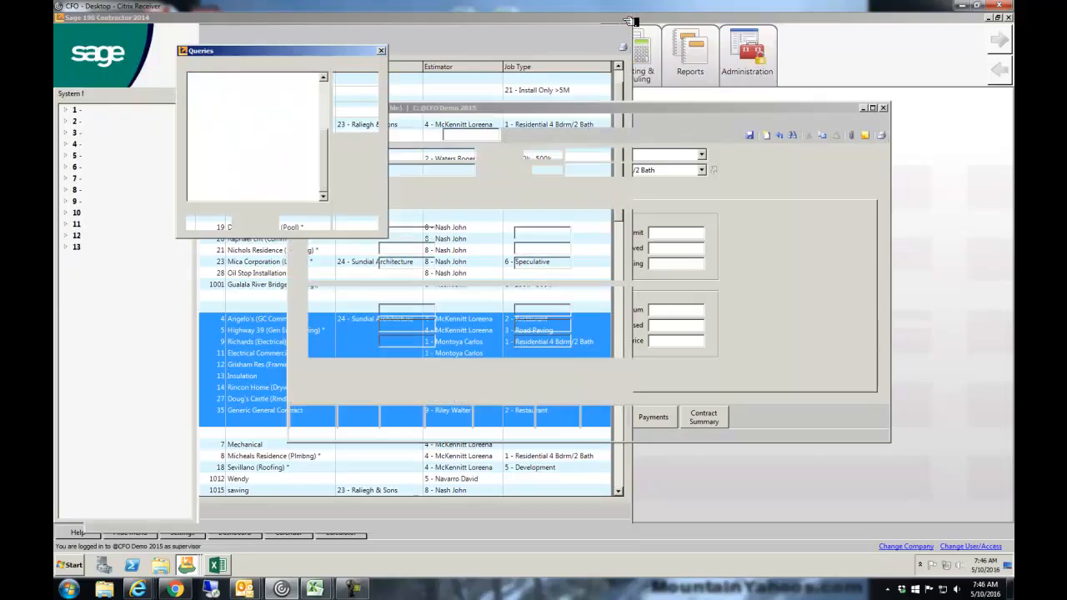
{"action": "left_click", "coordinate": [353, 223]}
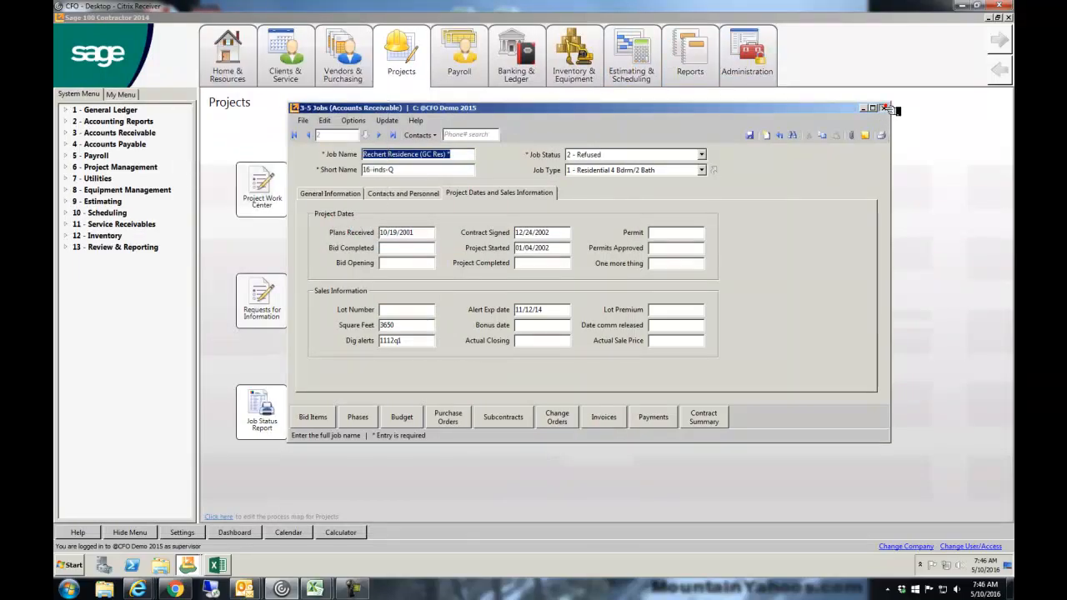
{"action": "key", "text": "Escape"}
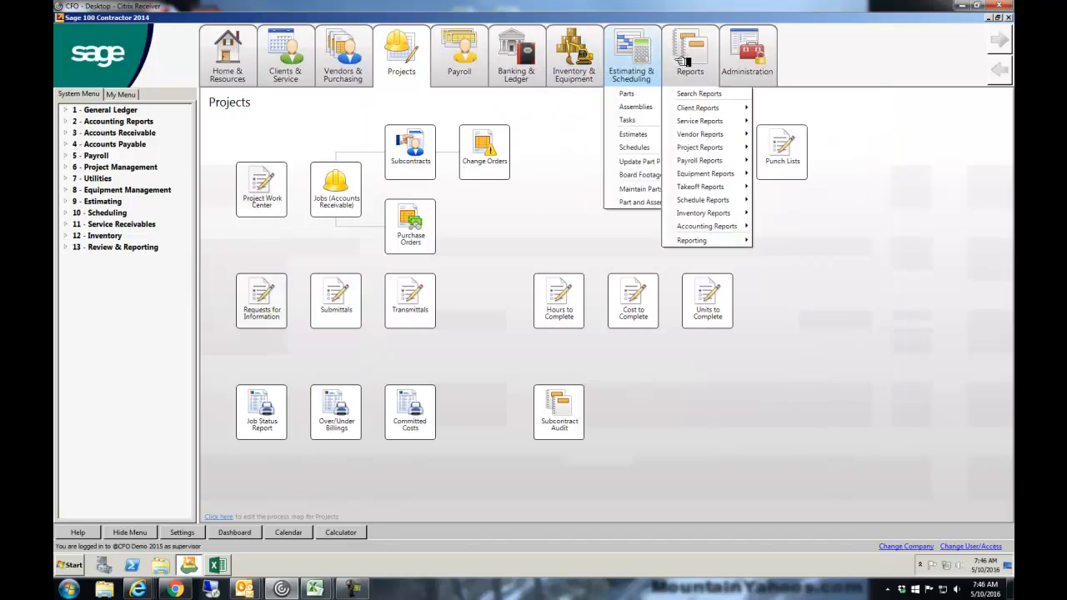
Open Search Reports and search for reports matching "job cost"
{"action": "left_click", "coordinate": [689, 60]}
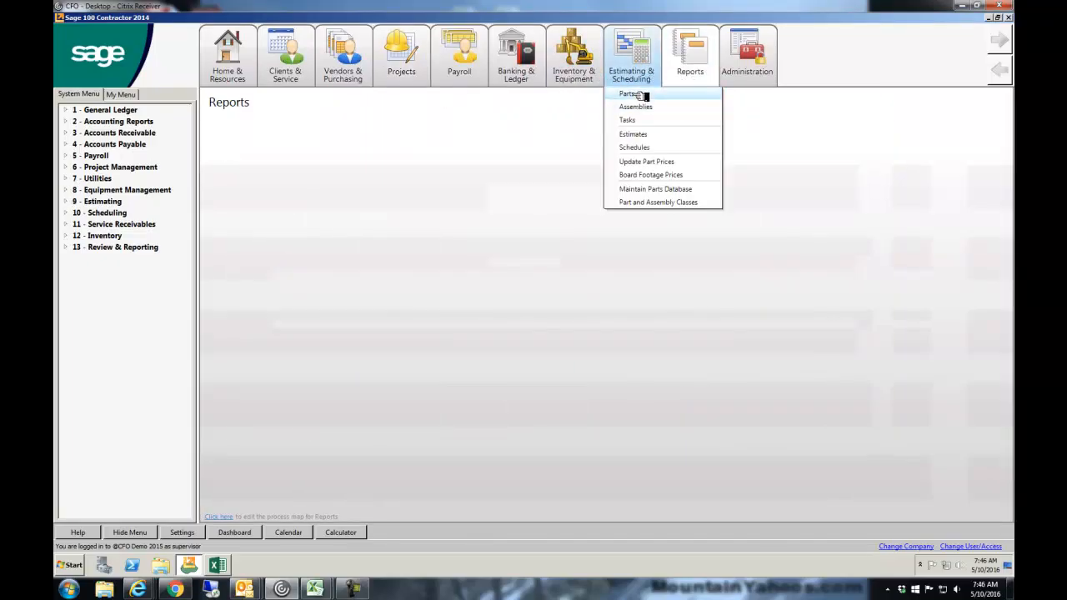
{"action": "mouse_move", "coordinate": [705, 65]}
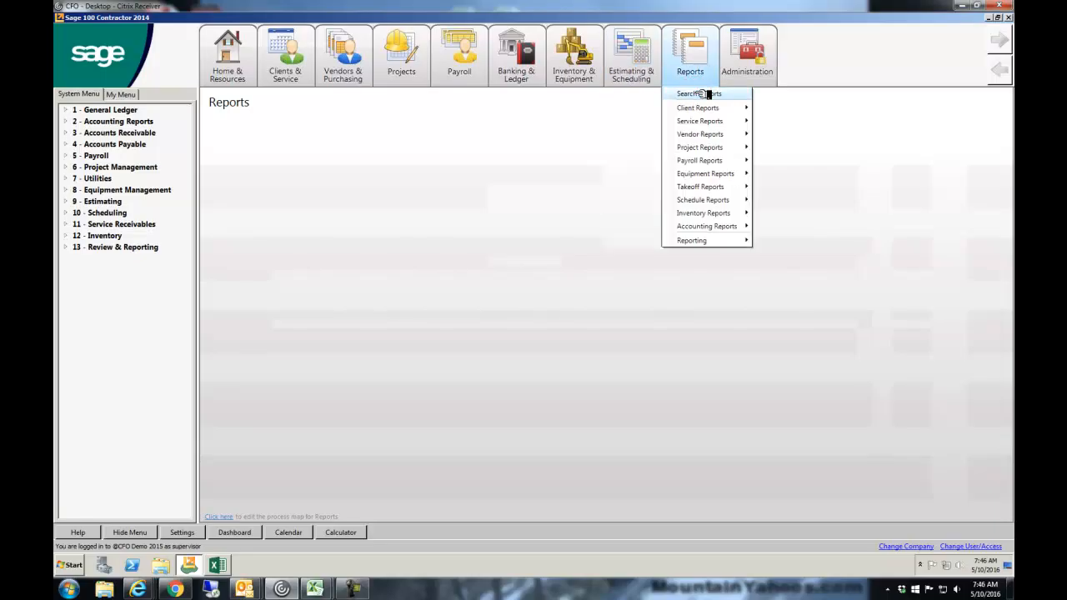
{"action": "left_click", "coordinate": [700, 93]}
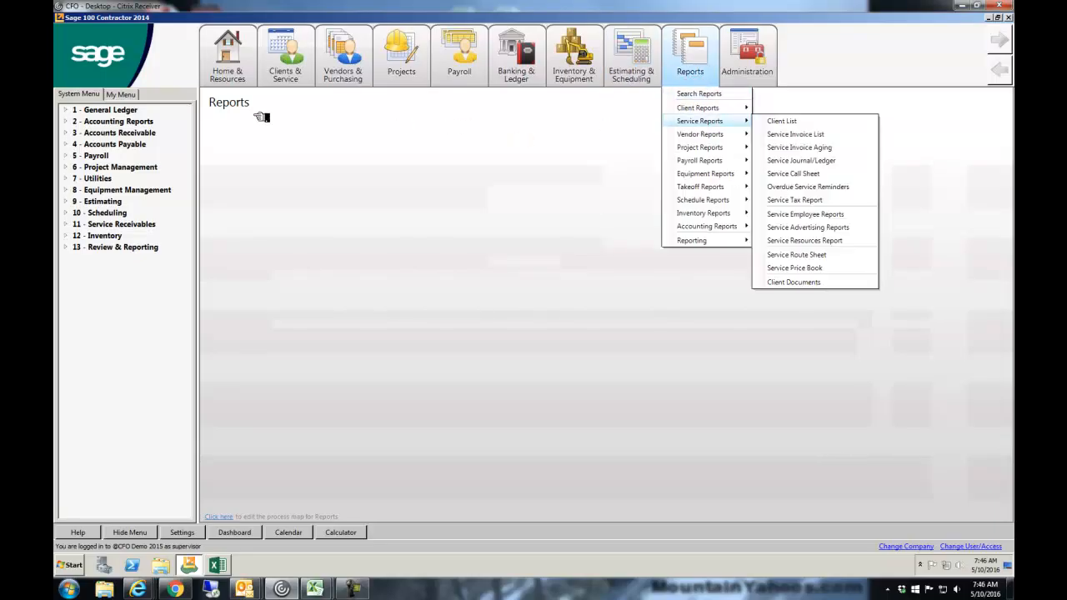
{"action": "left_click", "coordinate": [125, 101]}
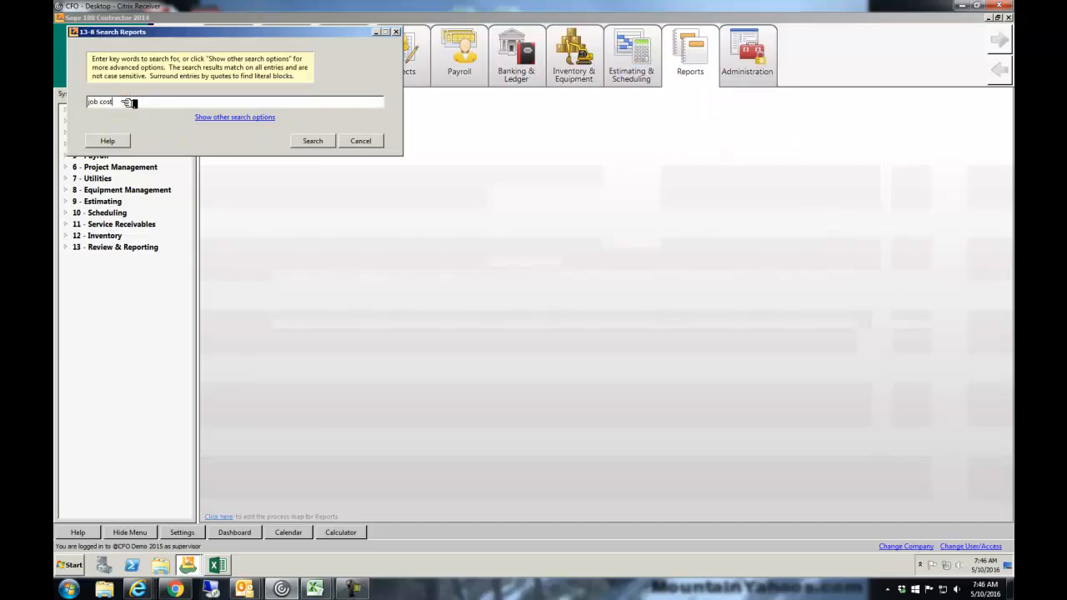
{"action": "left_click", "coordinate": [311, 139]}
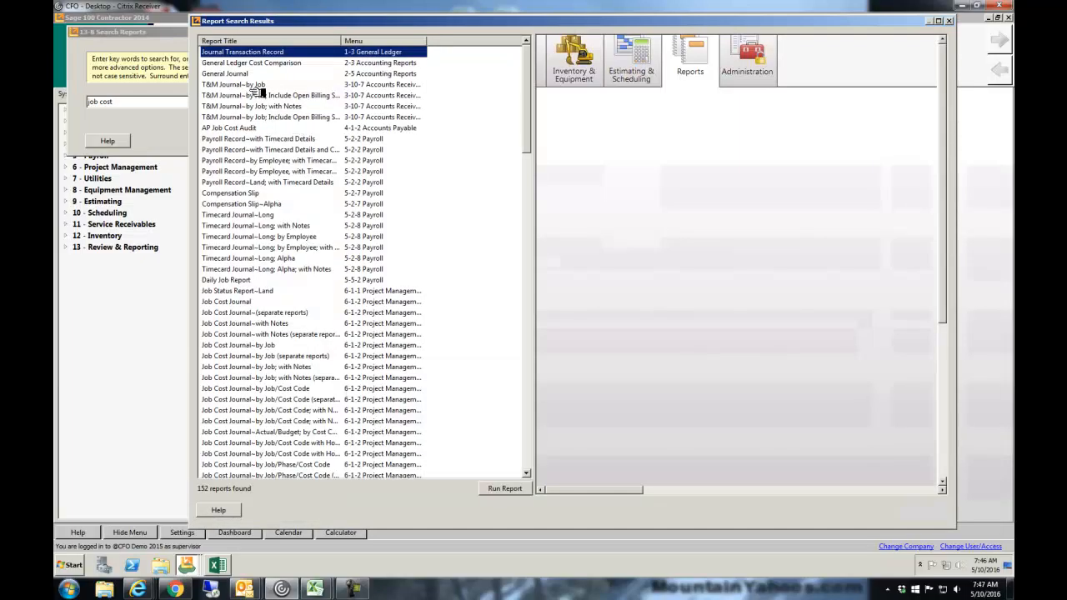
Browse the found job cost reports, preview the Job Income Statement and Job Cost Summary samples, and close the report search
{"action": "scroll", "coordinate": [278, 284], "scroll_direction": "down", "scroll_amount": 3}
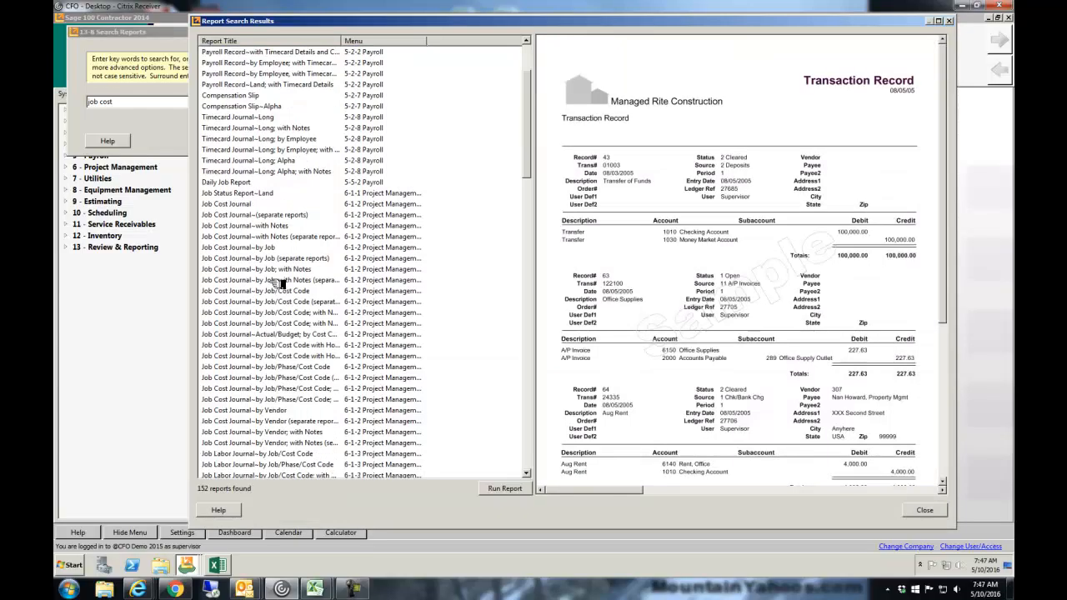
{"action": "left_click", "coordinate": [528, 403]}
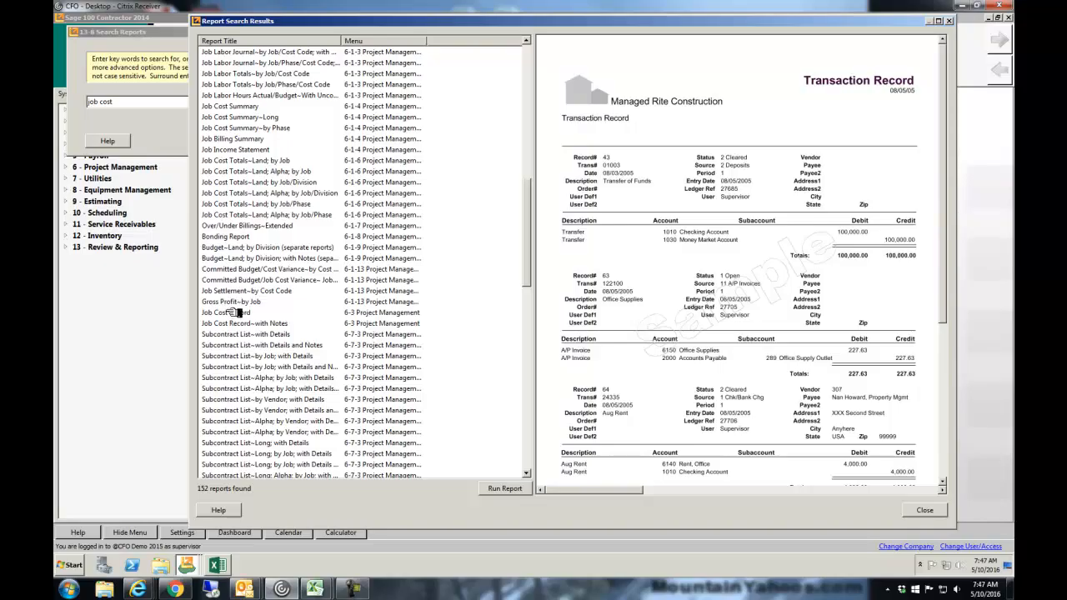
{"action": "left_click", "coordinate": [248, 151]}
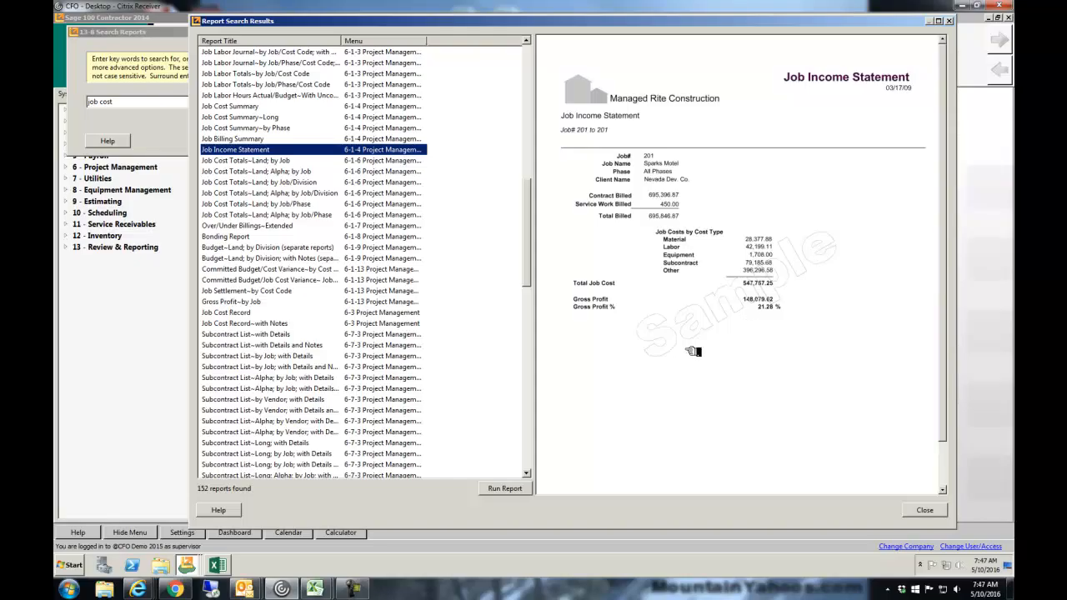
{"action": "left_click", "coordinate": [261, 108]}
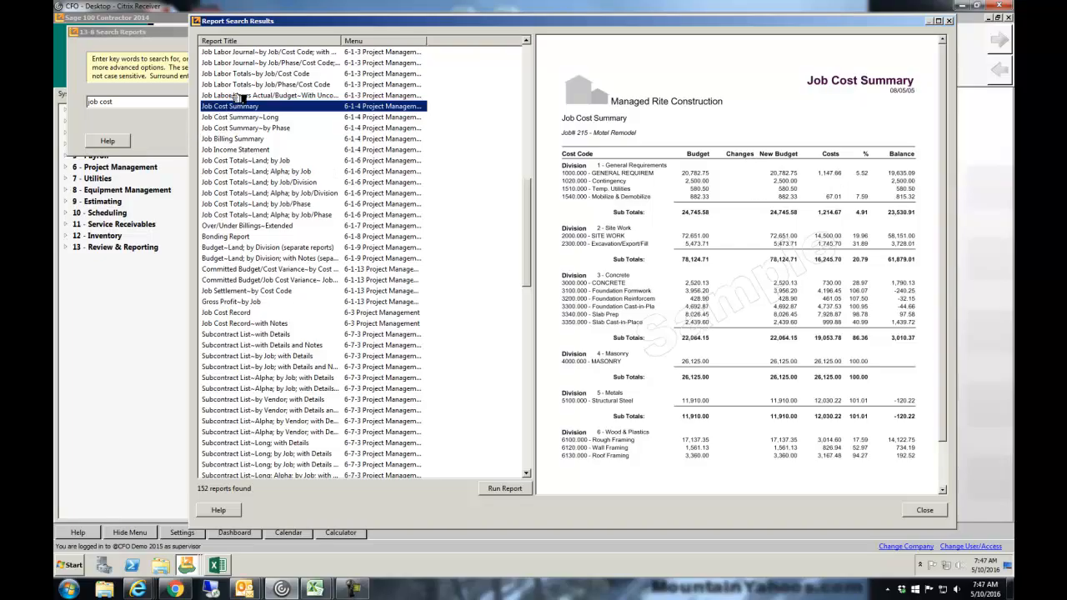
{"action": "scroll", "coordinate": [239, 98], "scroll_direction": "up", "scroll_amount": 1}
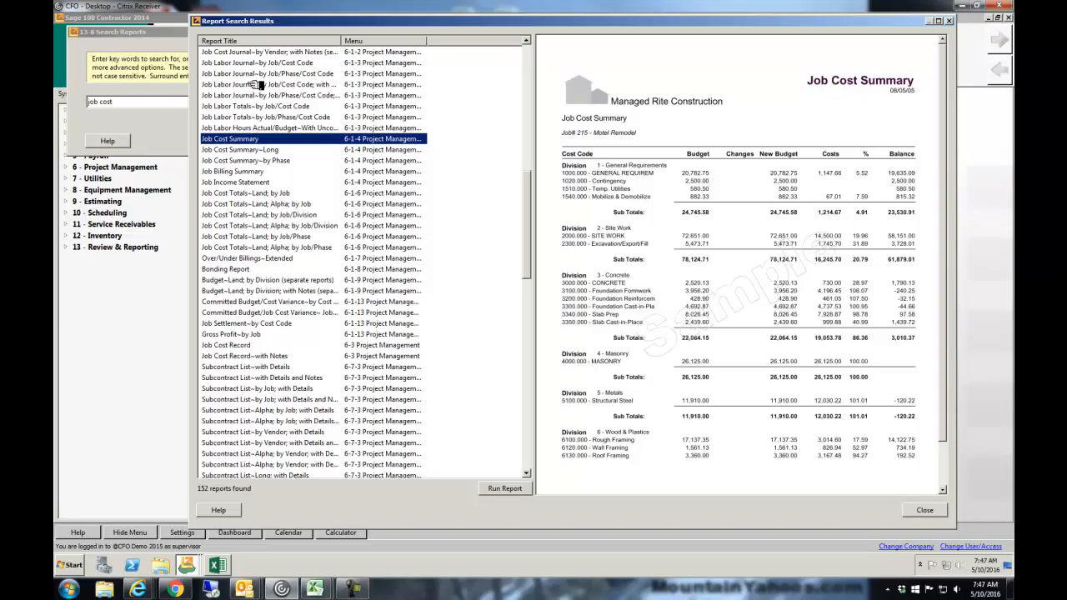
{"action": "scroll", "coordinate": [255, 89], "scroll_direction": "up", "scroll_amount": 2}
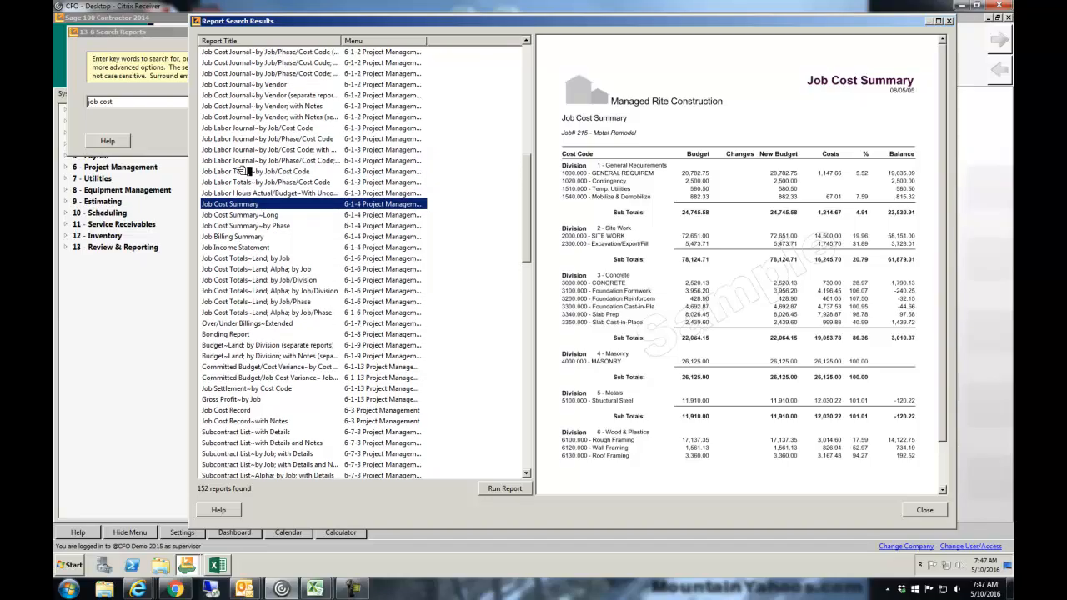
{"action": "left_click", "coordinate": [950, 21]}
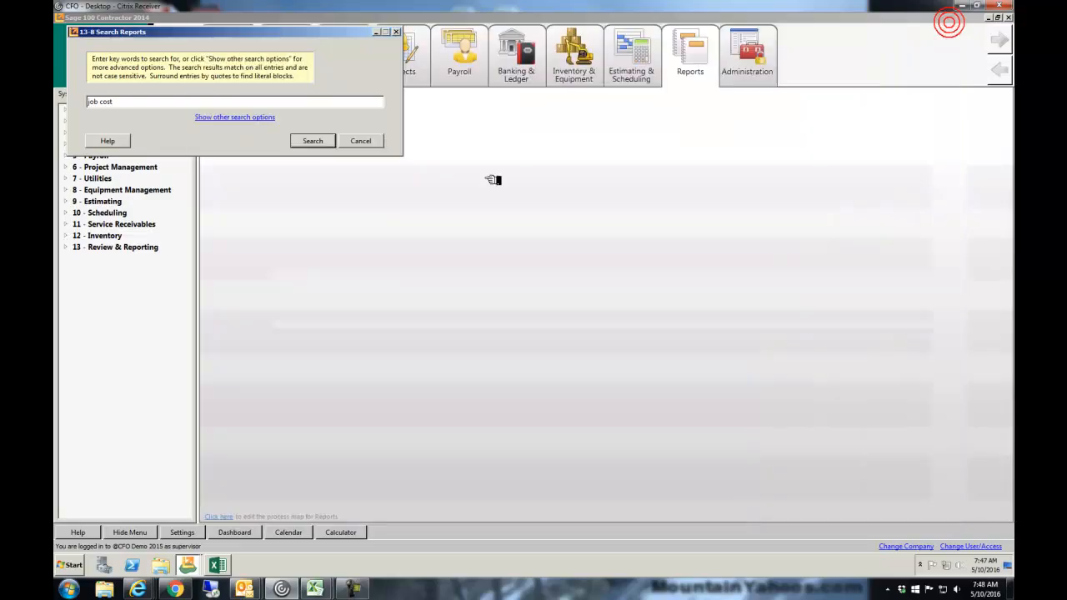
{"action": "left_click", "coordinate": [367, 140]}
Return to Projects, open Change Orders and bring up record 17
{"action": "left_click", "coordinate": [405, 82]}
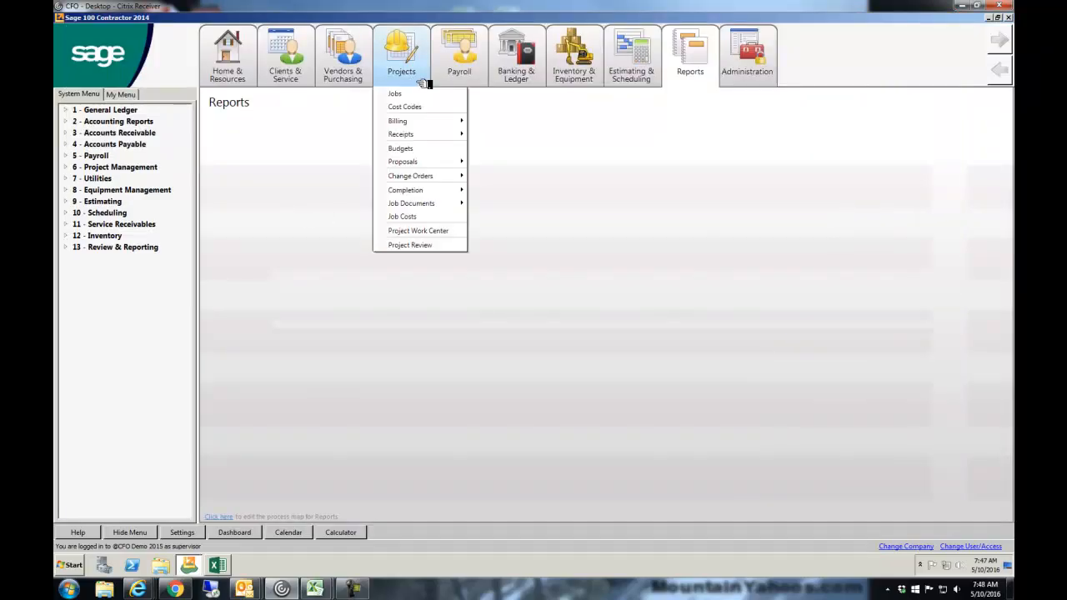
{"action": "left_click", "coordinate": [404, 74]}
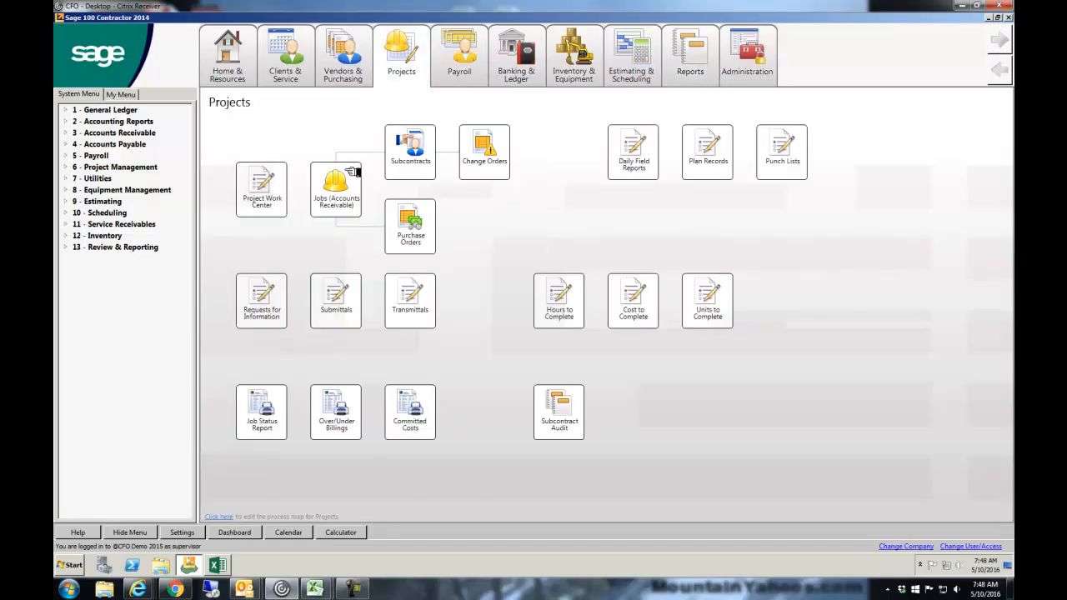
{"action": "left_click", "coordinate": [485, 152]}
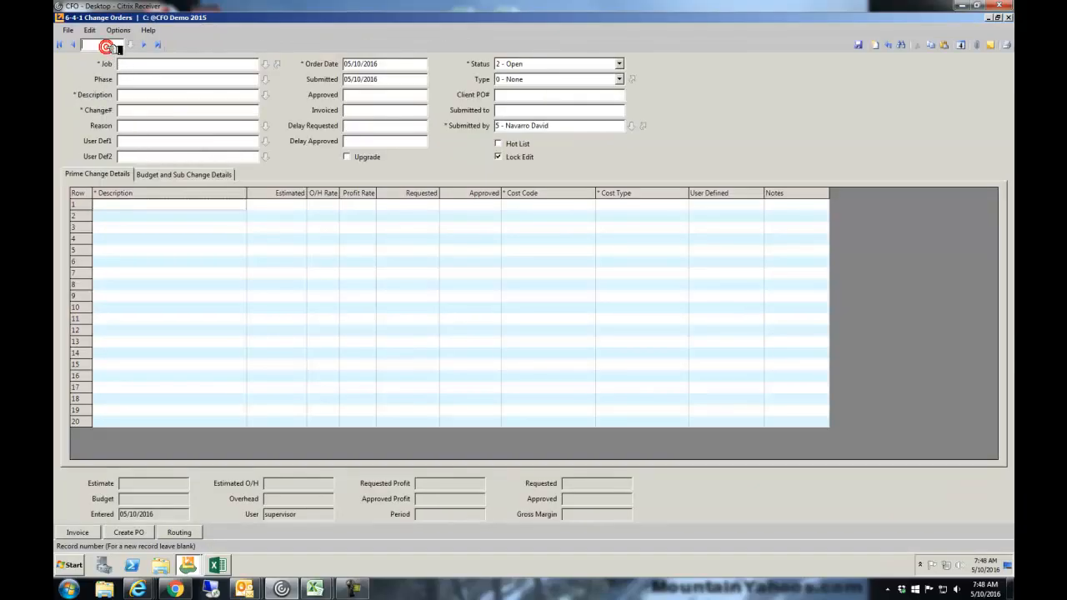
{"action": "key", "text": "Return"}
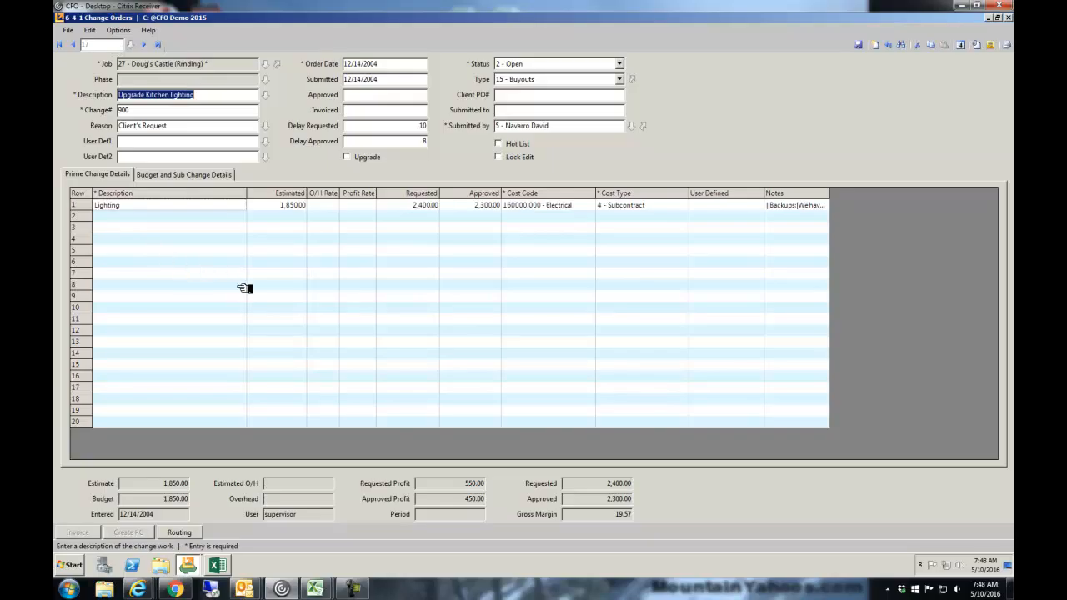
View the change order's attachments, selecting Overlay old.pdf and Document Control.pdf in turn, and close the attachment list
{"action": "left_click", "coordinate": [978, 45]}
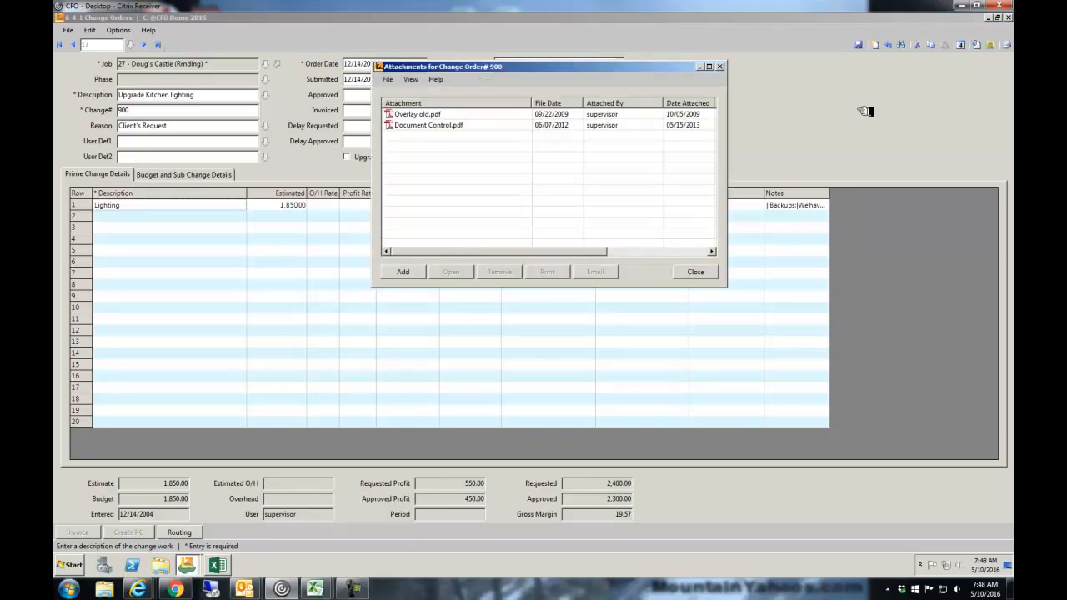
{"action": "left_click", "coordinate": [410, 114]}
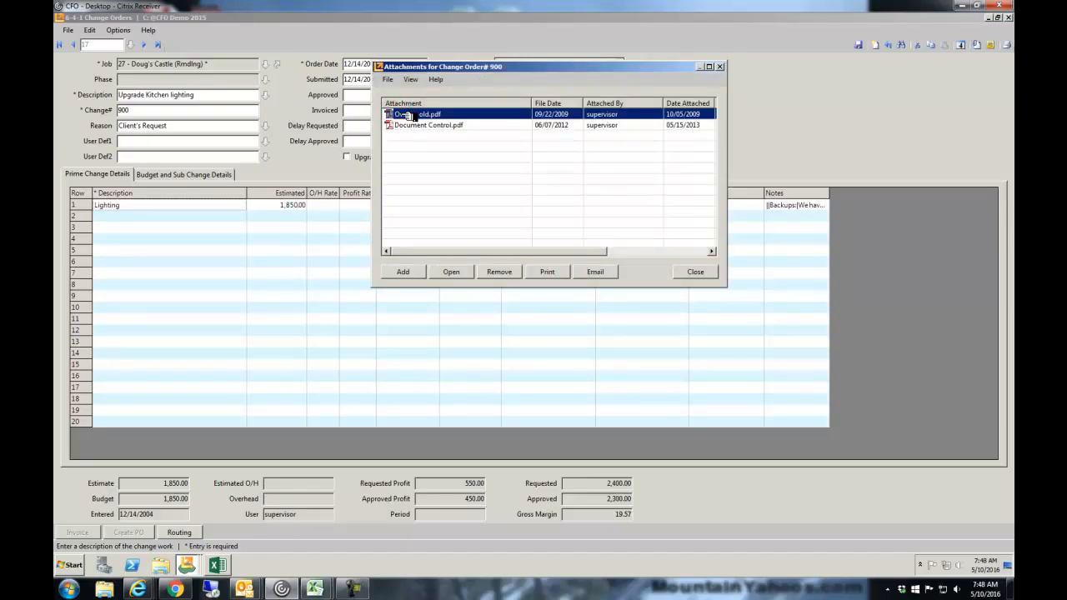
{"action": "left_click", "coordinate": [417, 126]}
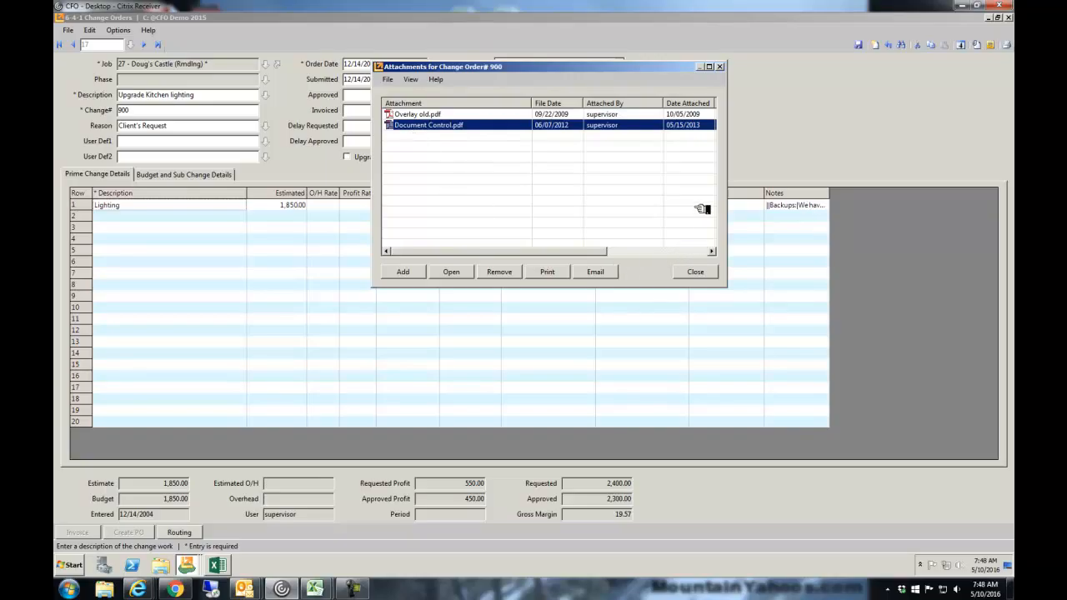
{"action": "left_click", "coordinate": [710, 273]}
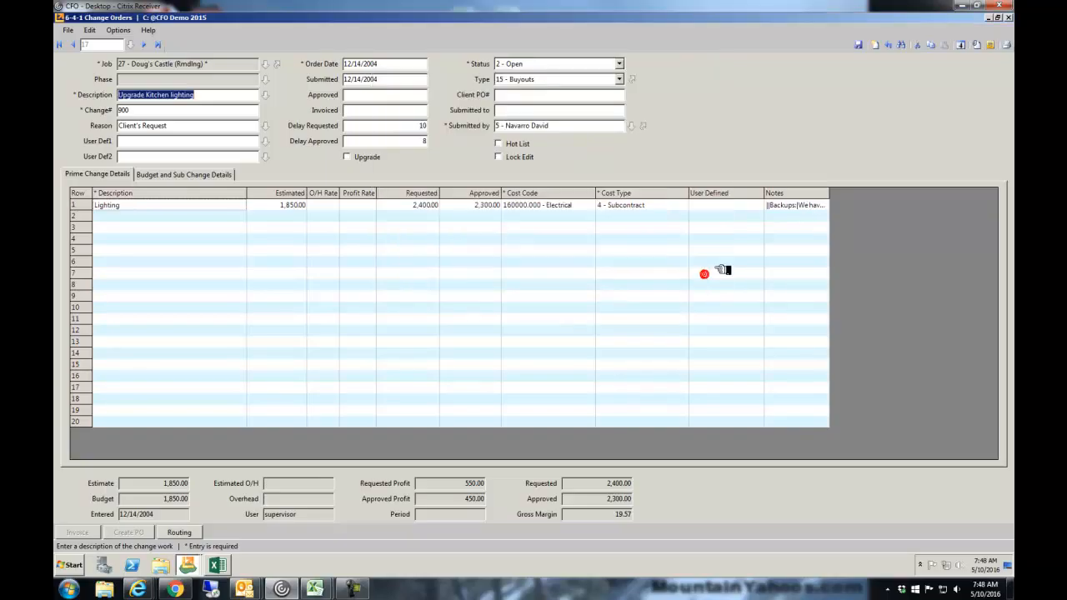
Restore the Change Orders window to its smaller size, minimize the main program window and move the change order to the middle of the desktop
{"action": "left_click", "coordinate": [1002, 18]}
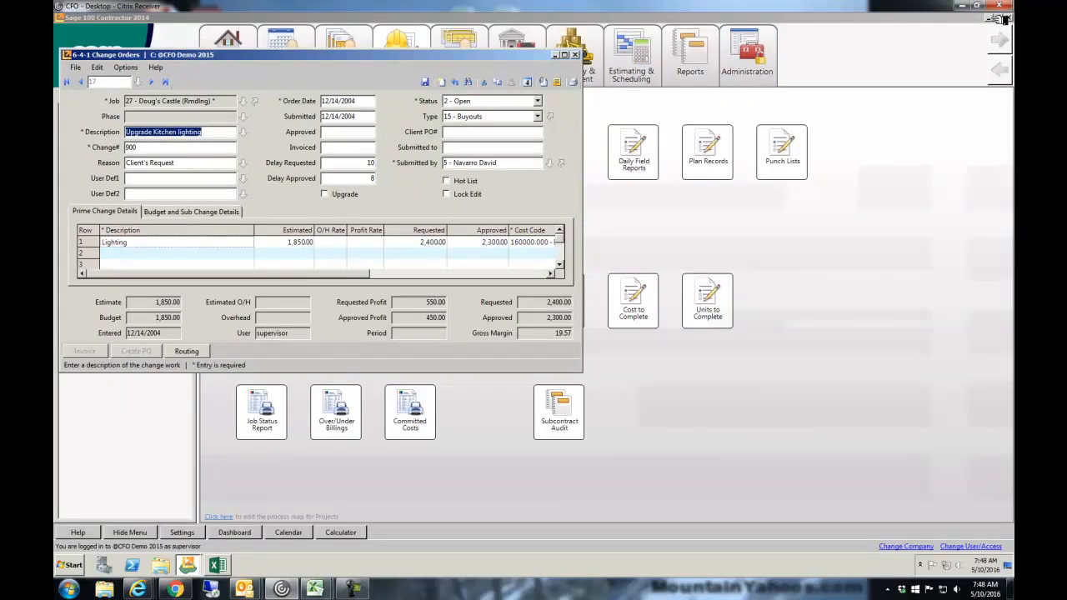
{"action": "left_click", "coordinate": [994, 18]}
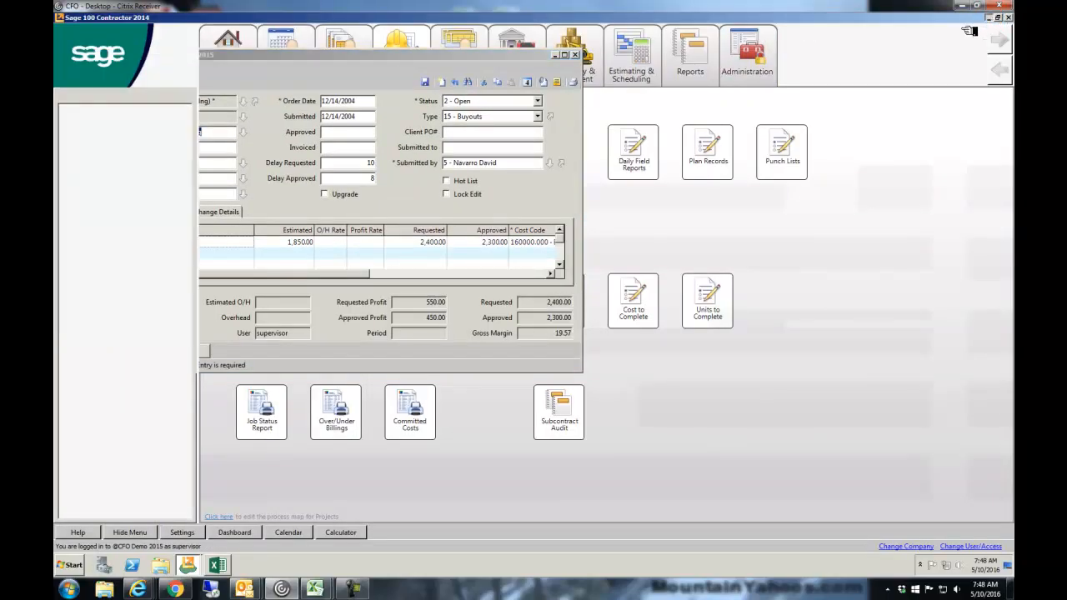
{"action": "left_click_drag", "start_coordinate": [331, 55], "coordinate": [582, 55]}
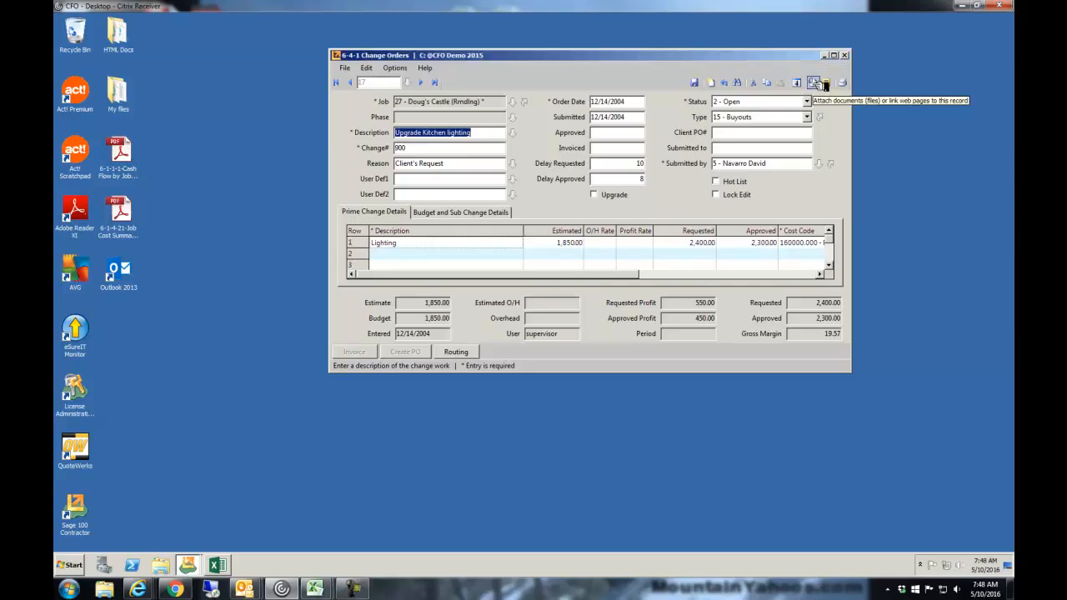
Open the Cash Flow by Job PDF from the change order's attachments, view it, and close both the PDF and the attachment list
{"action": "left_click", "coordinate": [822, 84]}
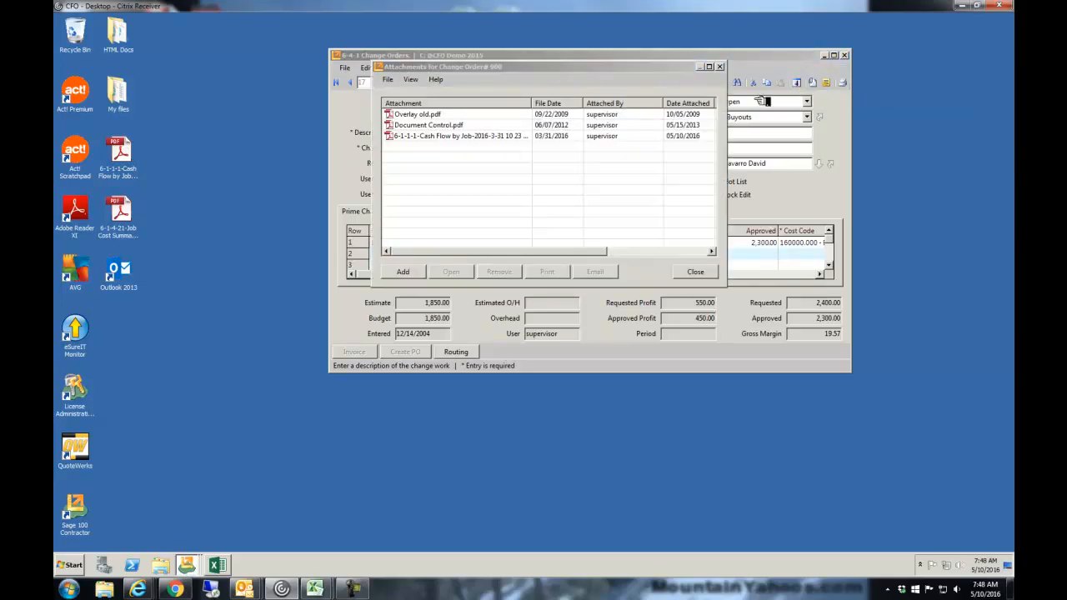
{"action": "double_click", "coordinate": [419, 138]}
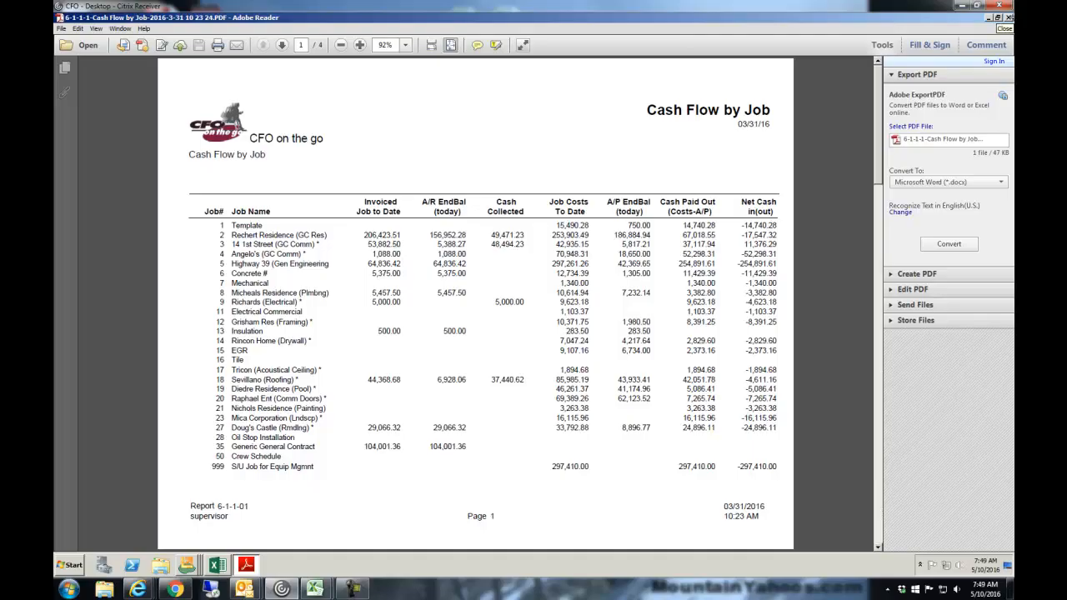
{"action": "left_click", "coordinate": [1006, 18]}
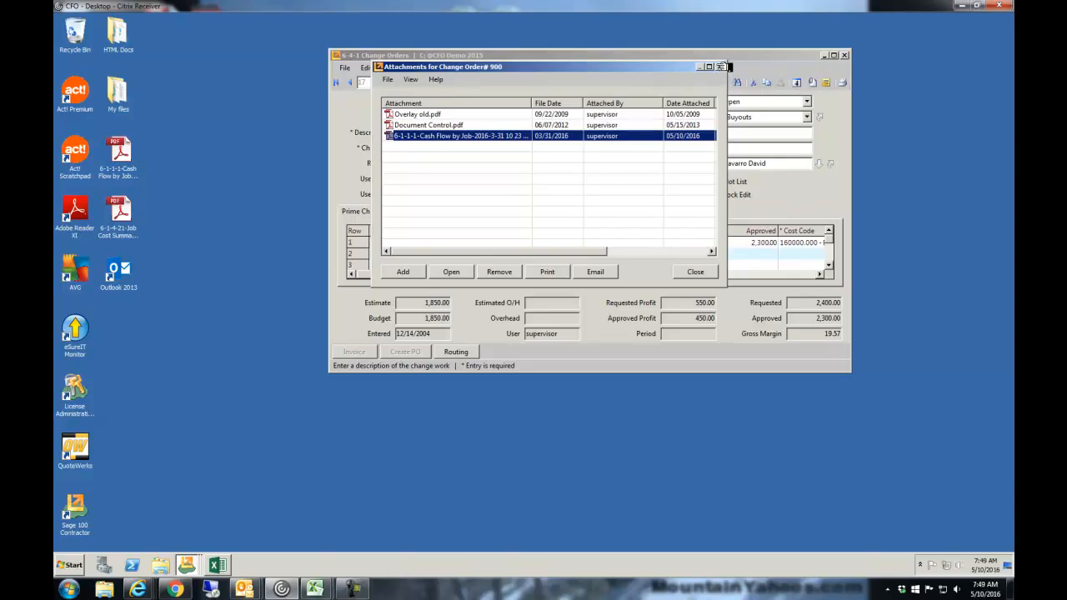
{"action": "left_click", "coordinate": [722, 66]}
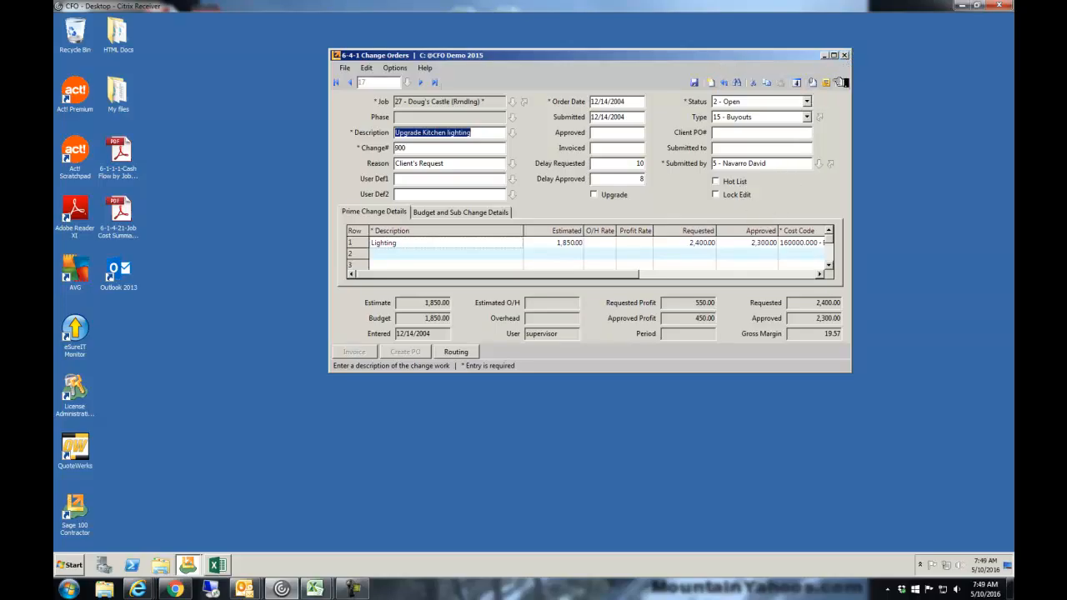
Bring the remote desktop back up and restore the main Sage 100 Contractor 2014 window in front of the change order
{"action": "left_click", "coordinate": [282, 589]}
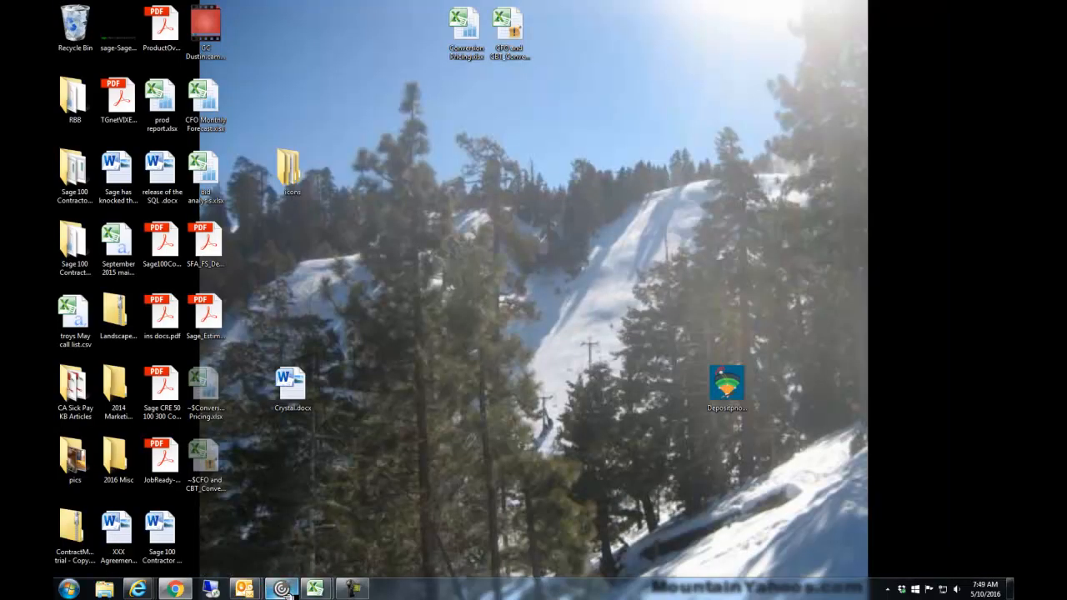
{"action": "left_click", "coordinate": [282, 589]}
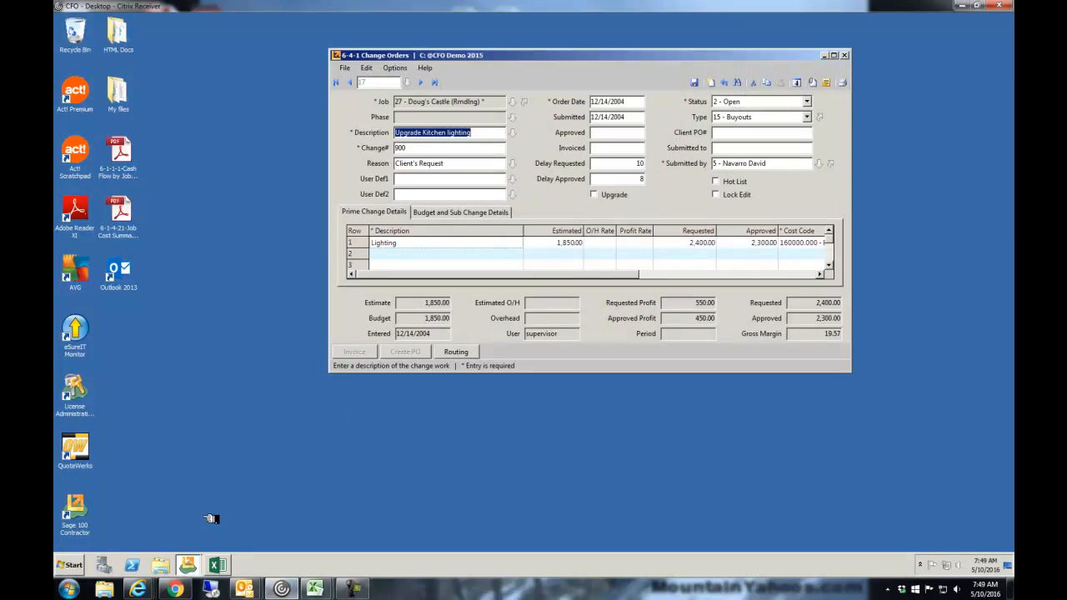
{"action": "left_click", "coordinate": [187, 565]}
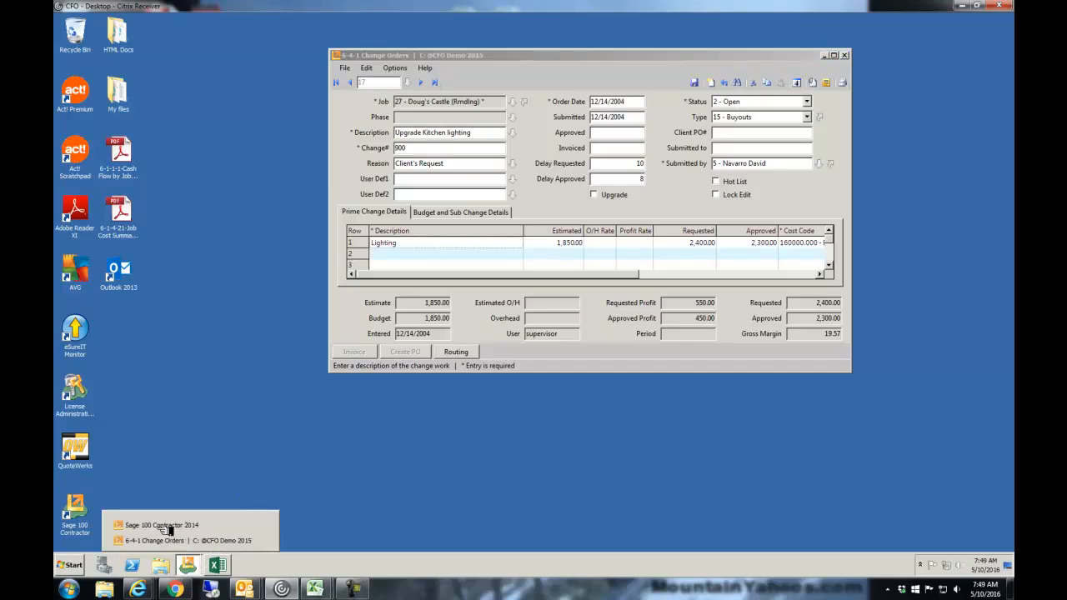
{"action": "left_click", "coordinate": [167, 525]}
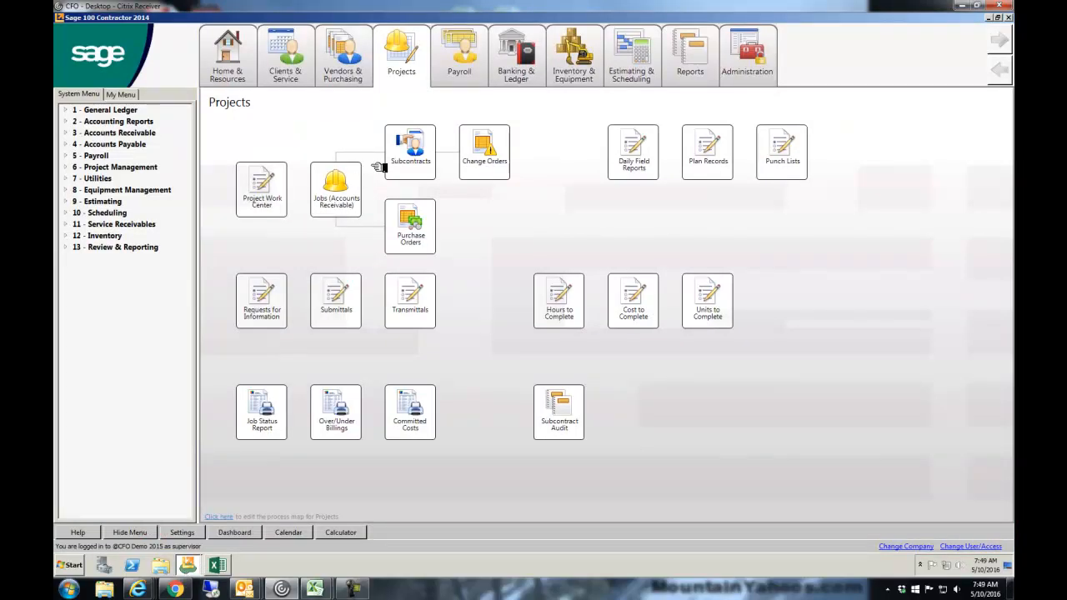
{"action": "mouse_move", "coordinate": [681, 74]}
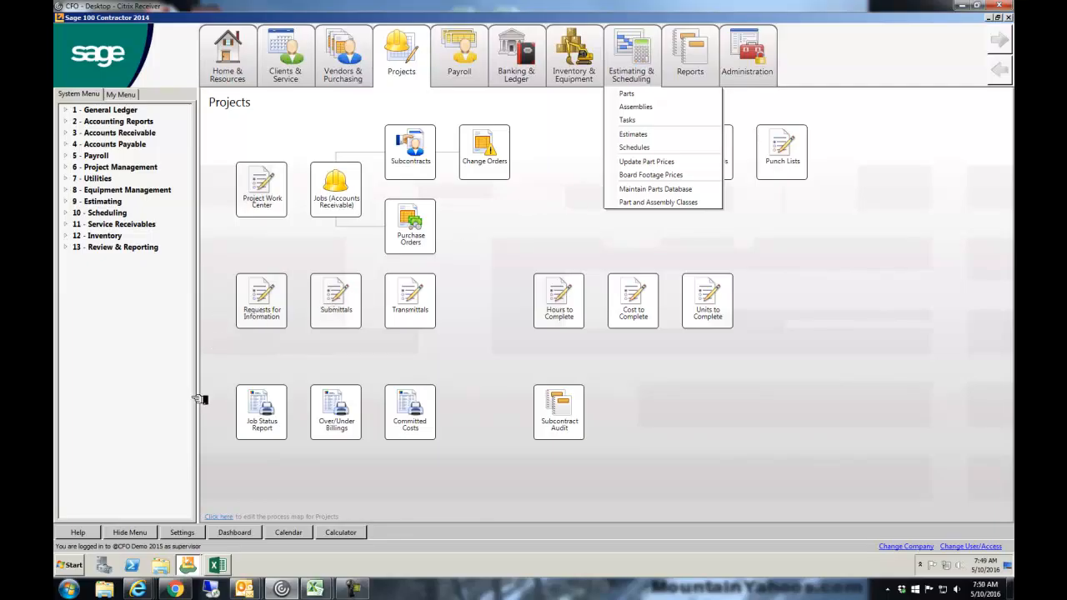
Switch to Conversion Pricing.xlsx in Excel, review the conversion tab price list through the totals and signature area, and minimize the workbook
{"action": "mouse_move", "coordinate": [327, 588]}
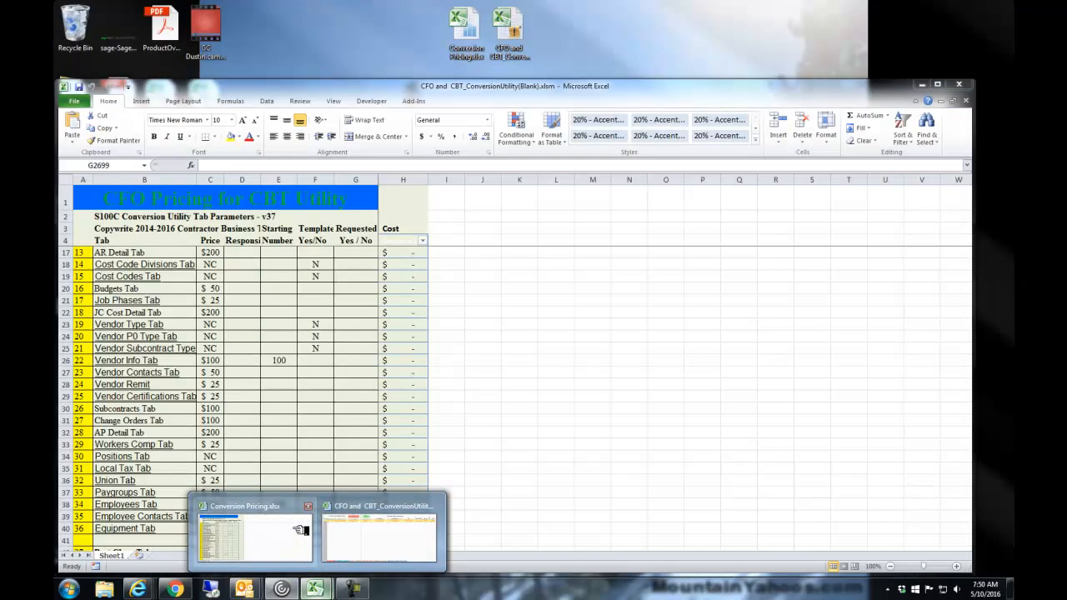
{"action": "left_click", "coordinate": [300, 529]}
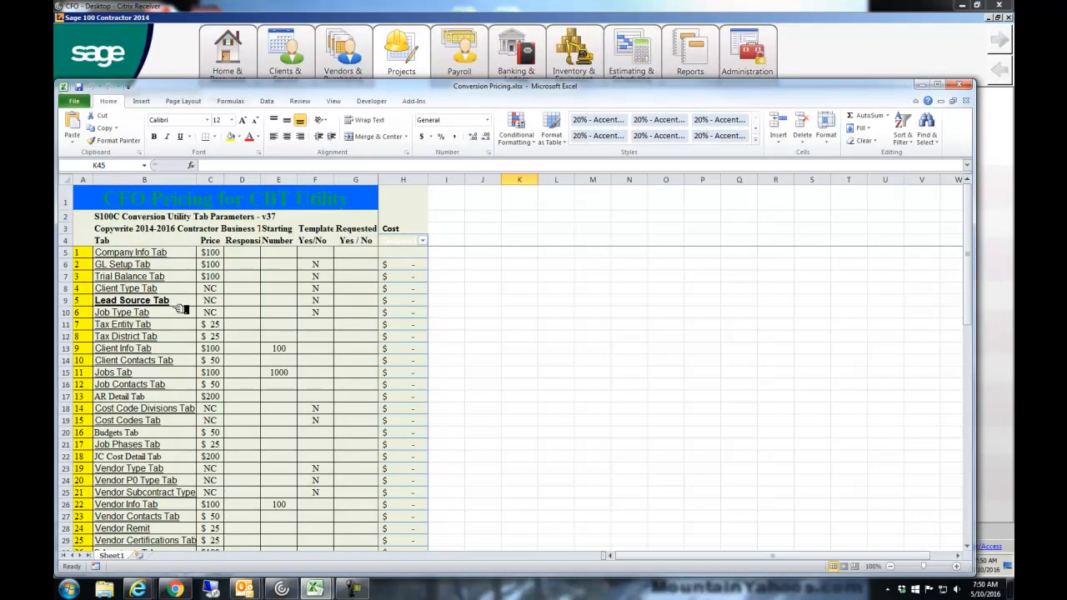
{"action": "scroll", "coordinate": [180, 308], "scroll_direction": "down", "scroll_amount": 3}
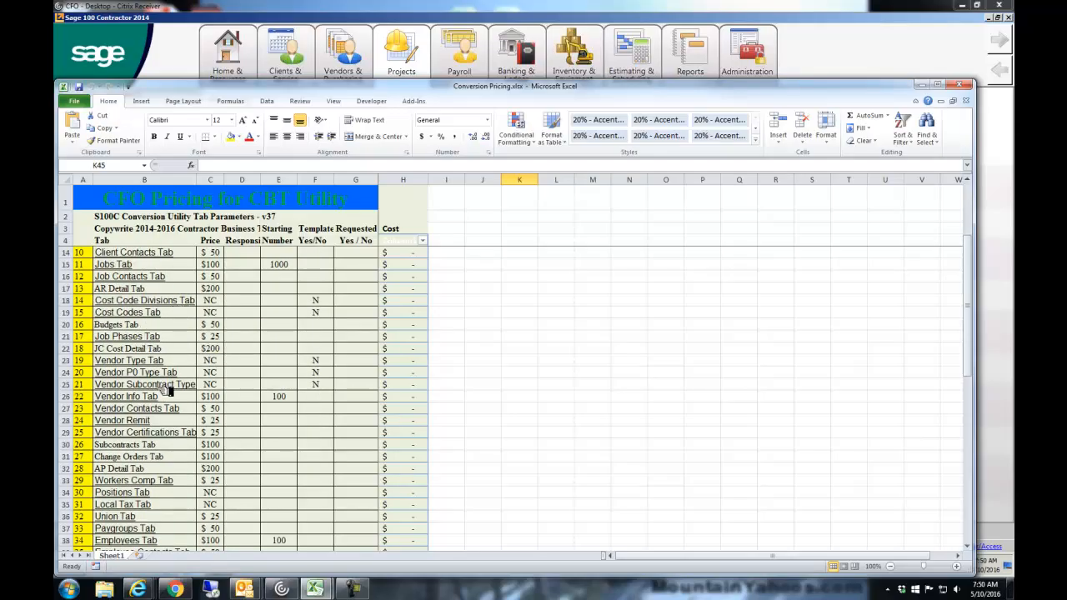
{"action": "scroll", "coordinate": [167, 396], "scroll_direction": "down", "scroll_amount": 2}
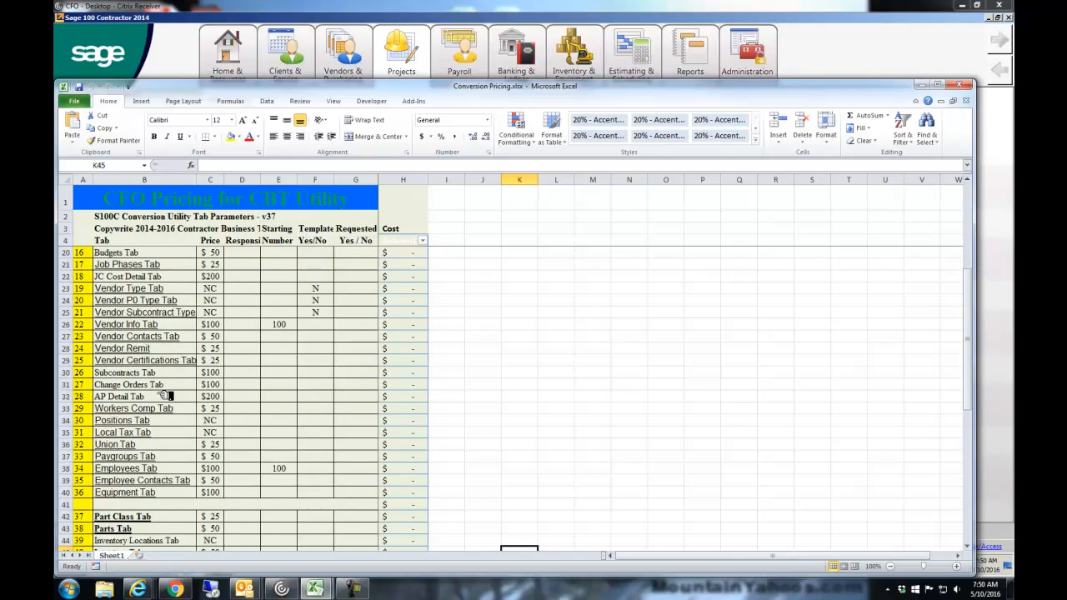
{"action": "scroll", "coordinate": [167, 396], "scroll_direction": "down", "scroll_amount": 2}
{"action": "scroll", "coordinate": [167, 396], "scroll_direction": "down", "scroll_amount": 4}
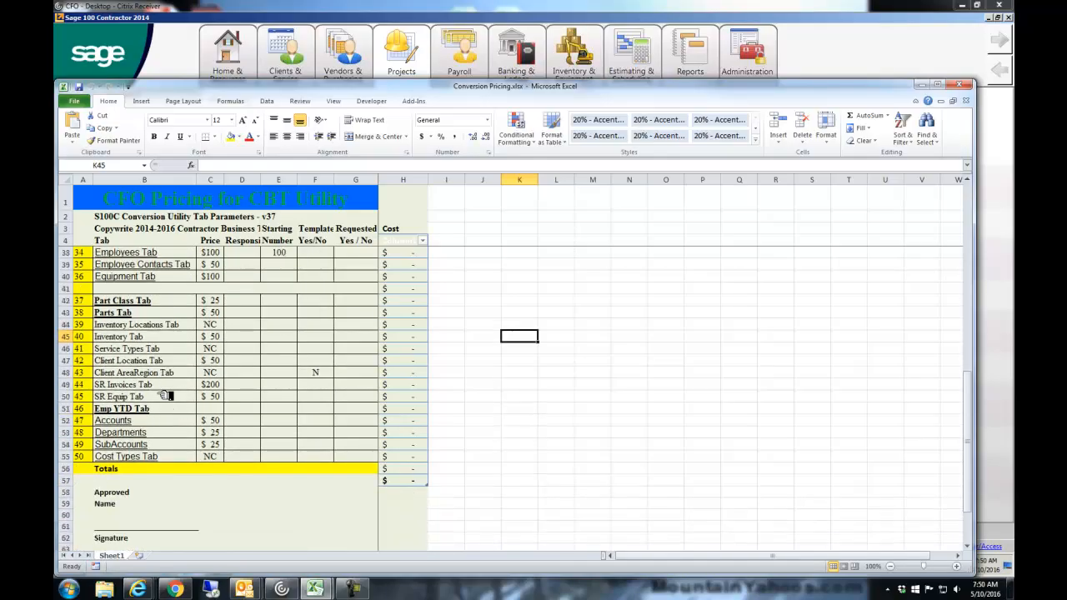
{"action": "scroll", "coordinate": [167, 395], "scroll_direction": "up", "scroll_amount": 11}
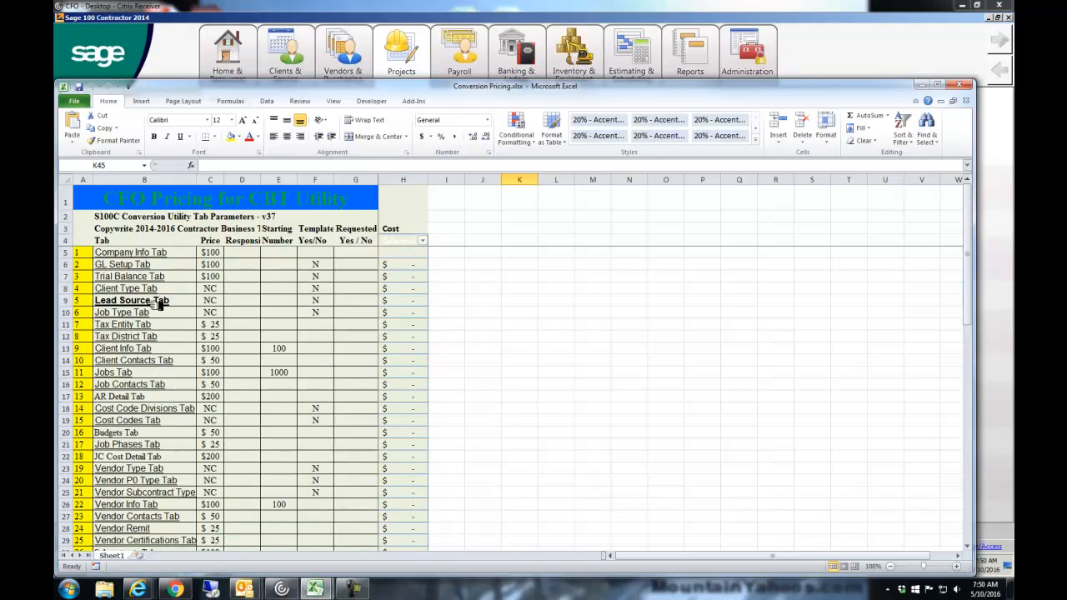
{"action": "left_click", "coordinate": [921, 85]}
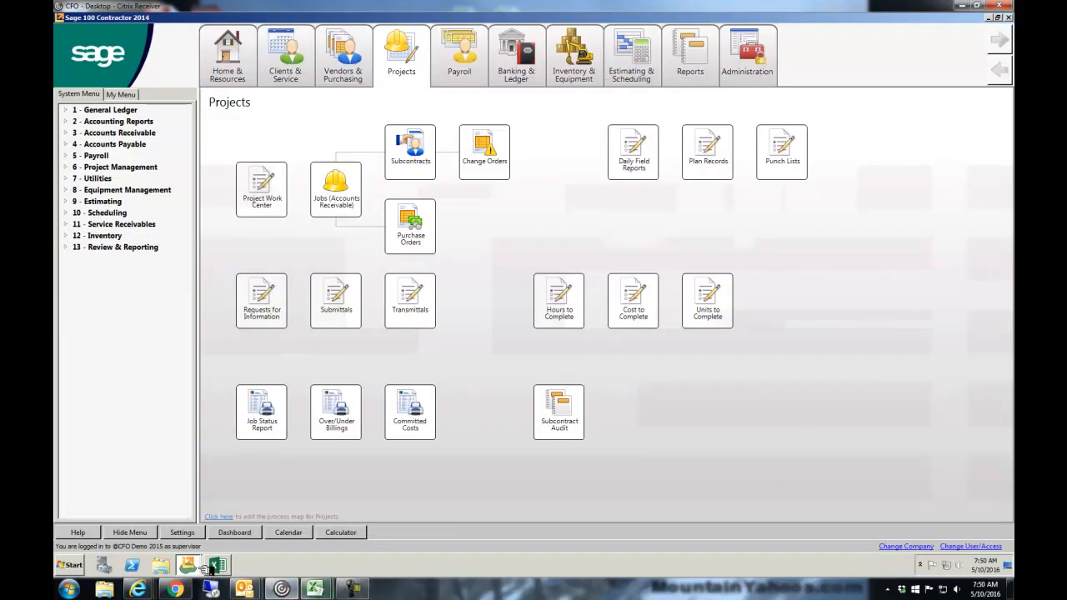
Switch to the blank CFO and CBT conversion utility workbook, review the Client Info sheet's columns through User Defined 2, and minimize it
{"action": "mouse_move", "coordinate": [315, 588]}
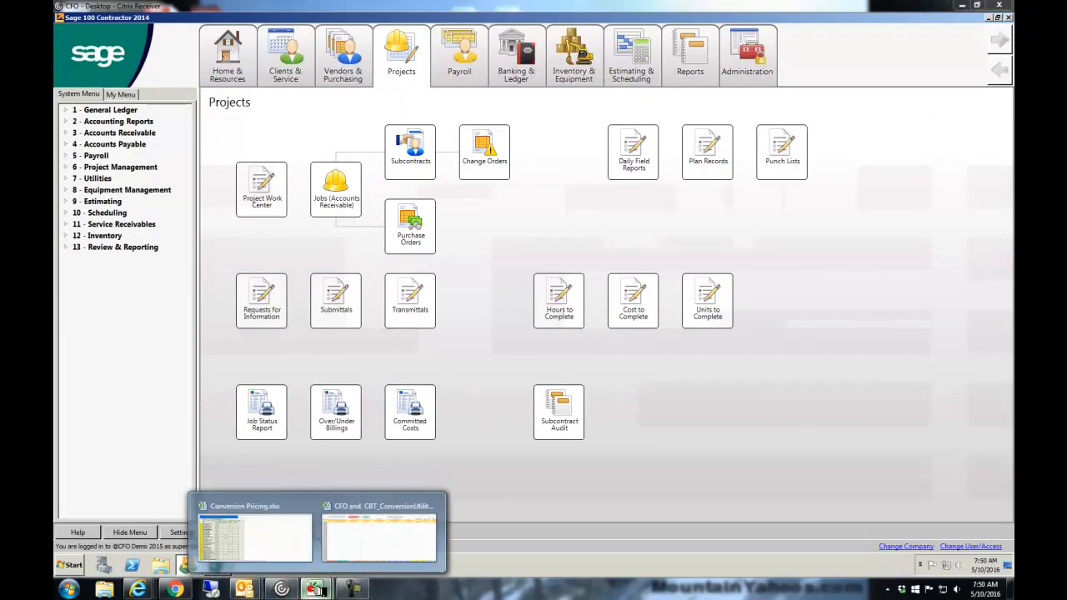
{"action": "left_click", "coordinate": [356, 543]}
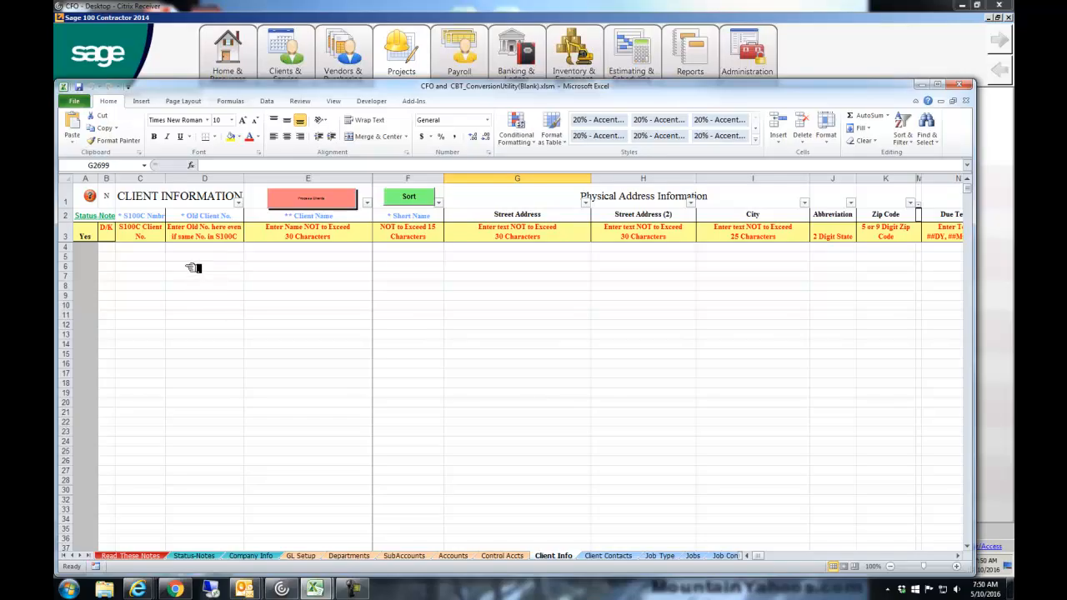
{"action": "left_click", "coordinate": [837, 556]}
{"action": "left_click", "coordinate": [837, 556]}
{"action": "left_click", "coordinate": [835, 556]}
{"action": "left_click", "coordinate": [835, 557]}
{"action": "left_click", "coordinate": [835, 556]}
{"action": "left_click", "coordinate": [835, 557]}
{"action": "left_click", "coordinate": [869, 556]}
{"action": "left_click", "coordinate": [908, 548]}
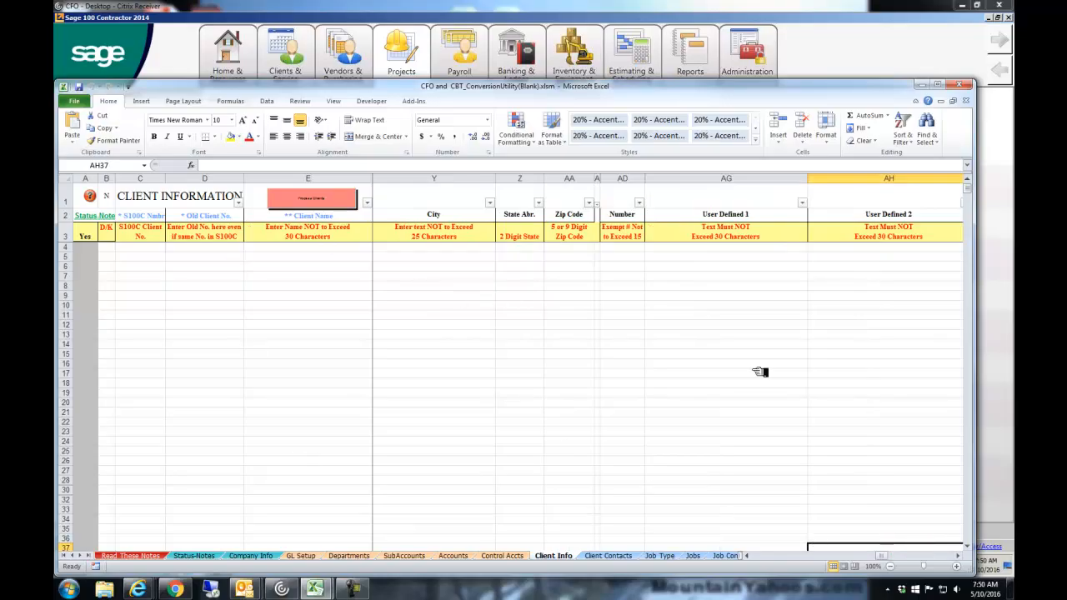
{"action": "left_click", "coordinate": [920, 84]}
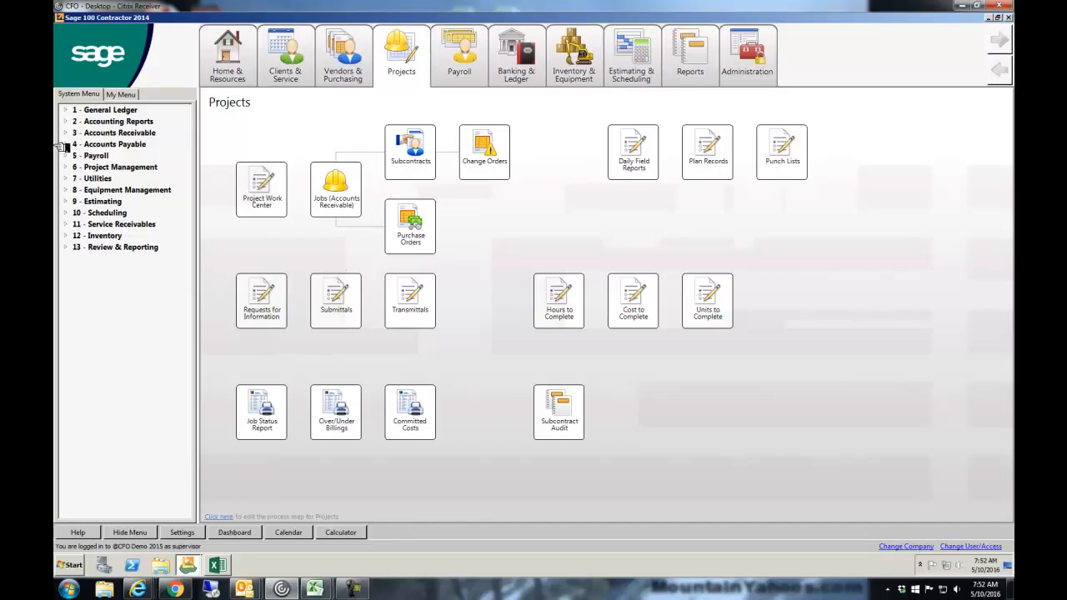
Open Pay Vendors from the Vendor Payments group of Accounts Payable and bring up lien waiver printing
{"action": "double_click", "coordinate": [83, 145]}
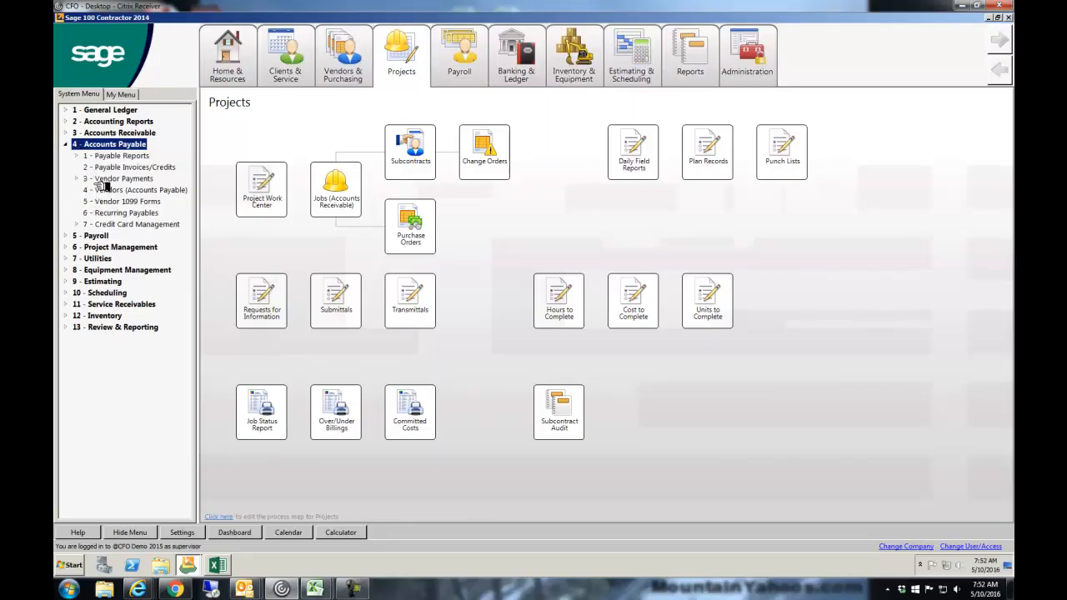
{"action": "double_click", "coordinate": [83, 179]}
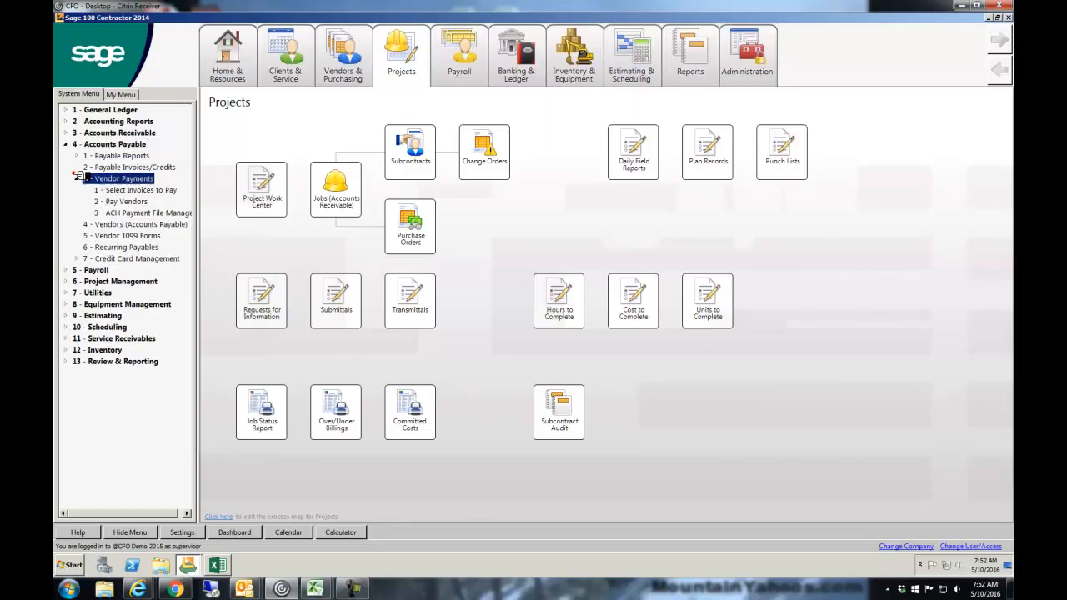
{"action": "left_click", "coordinate": [111, 201]}
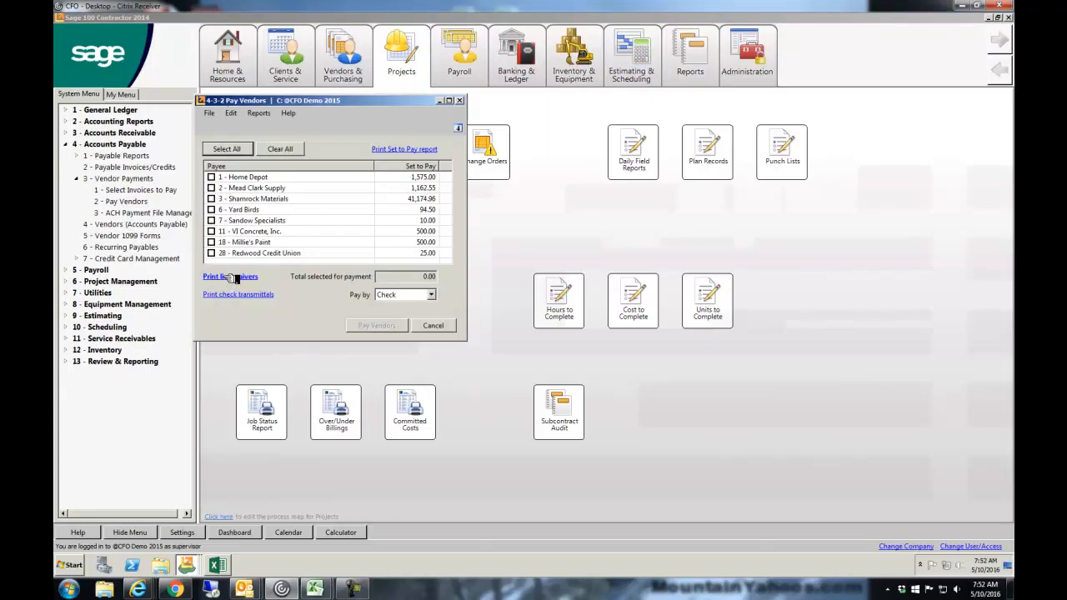
{"action": "left_click", "coordinate": [231, 276]}
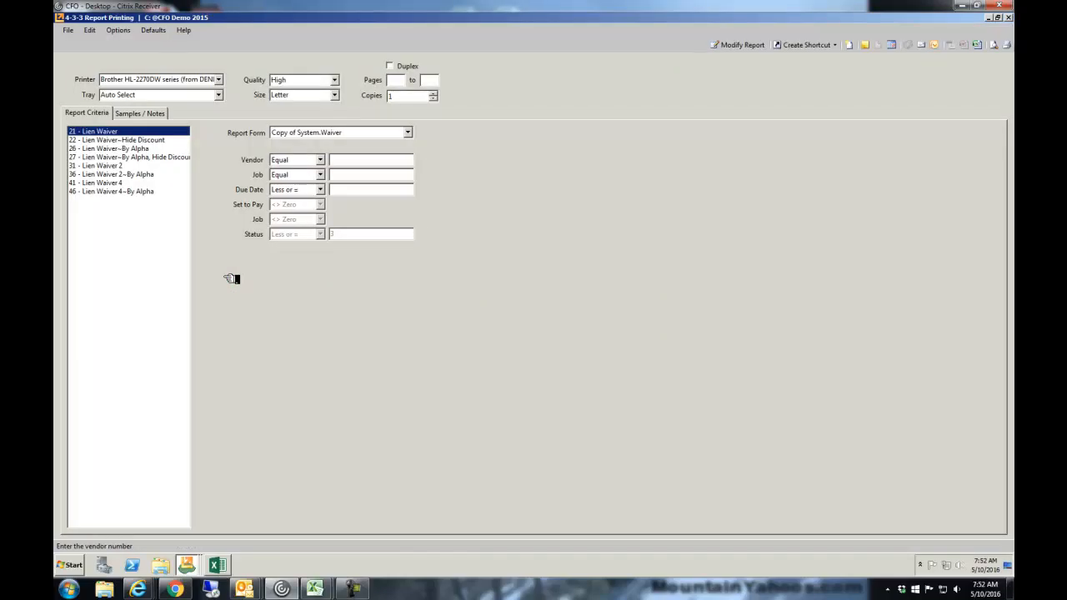
Preview report 31 - Lien Waiver 2, read through its first page, and close the preview and the report printing window
{"action": "left_click", "coordinate": [111, 167]}
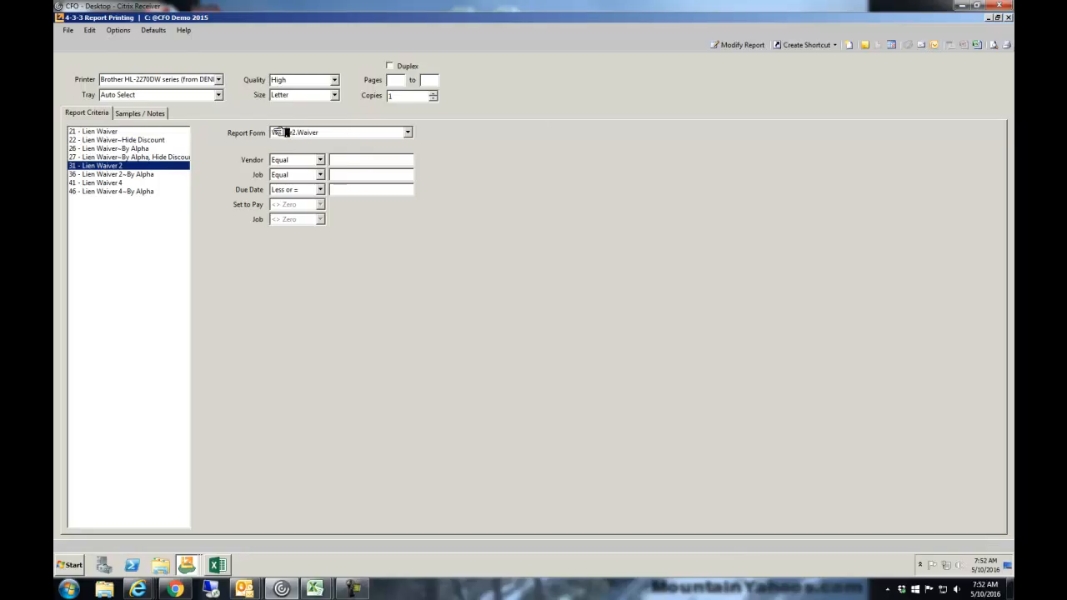
{"action": "left_click", "coordinate": [994, 46]}
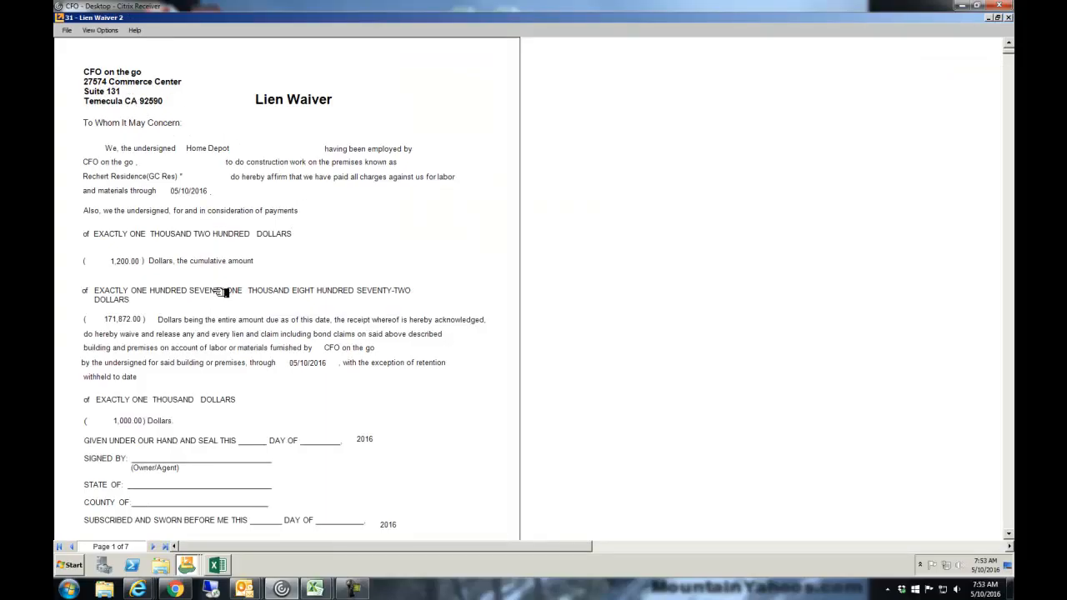
{"action": "scroll", "coordinate": [220, 296], "scroll_direction": "down", "scroll_amount": 3}
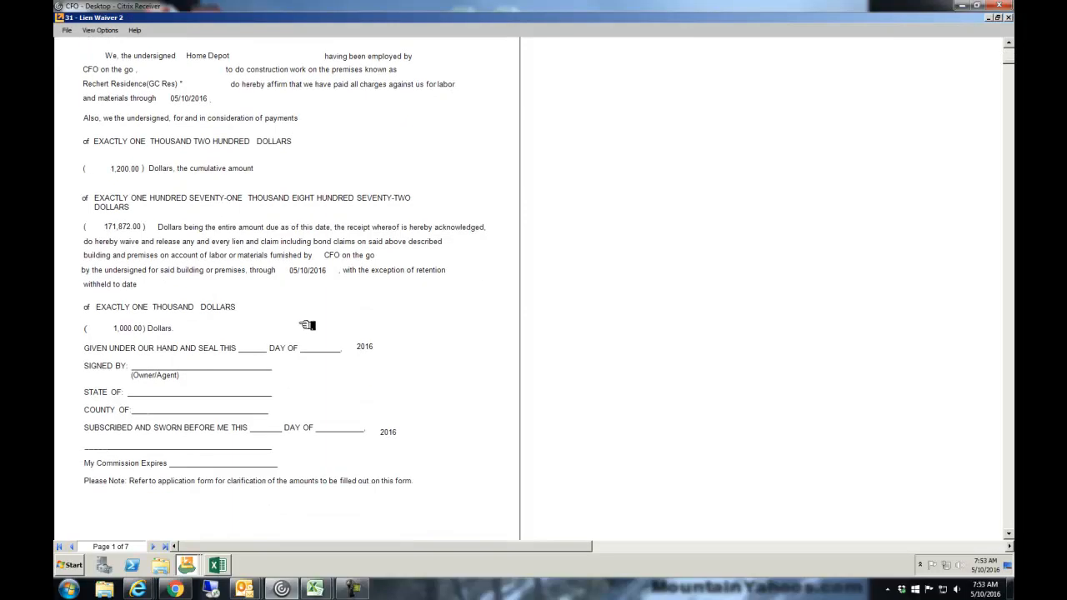
{"action": "left_click", "coordinate": [1008, 18]}
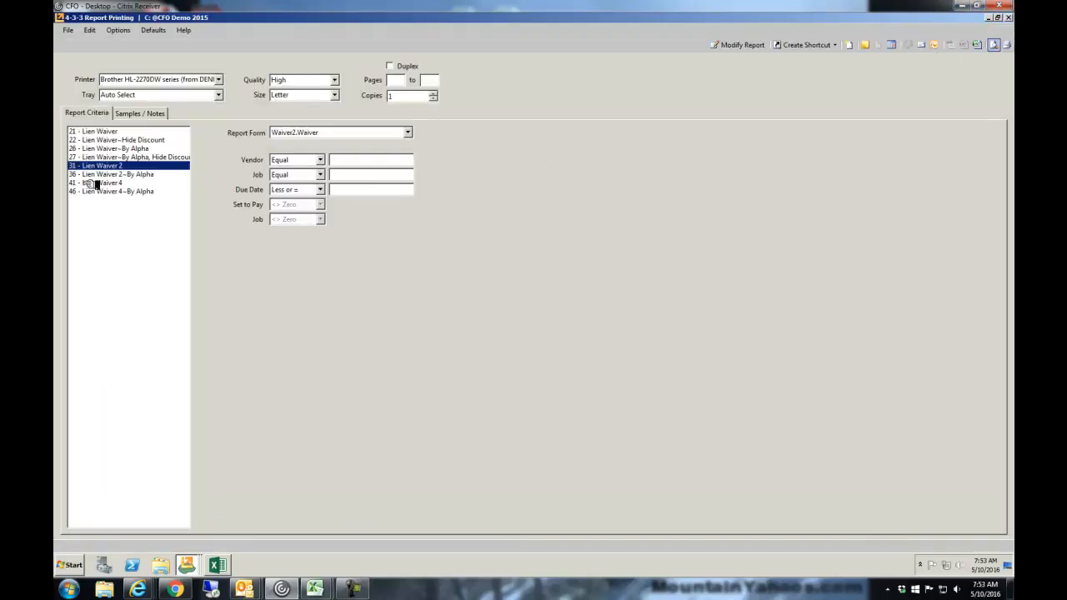
{"action": "left_click", "coordinate": [1007, 17]}
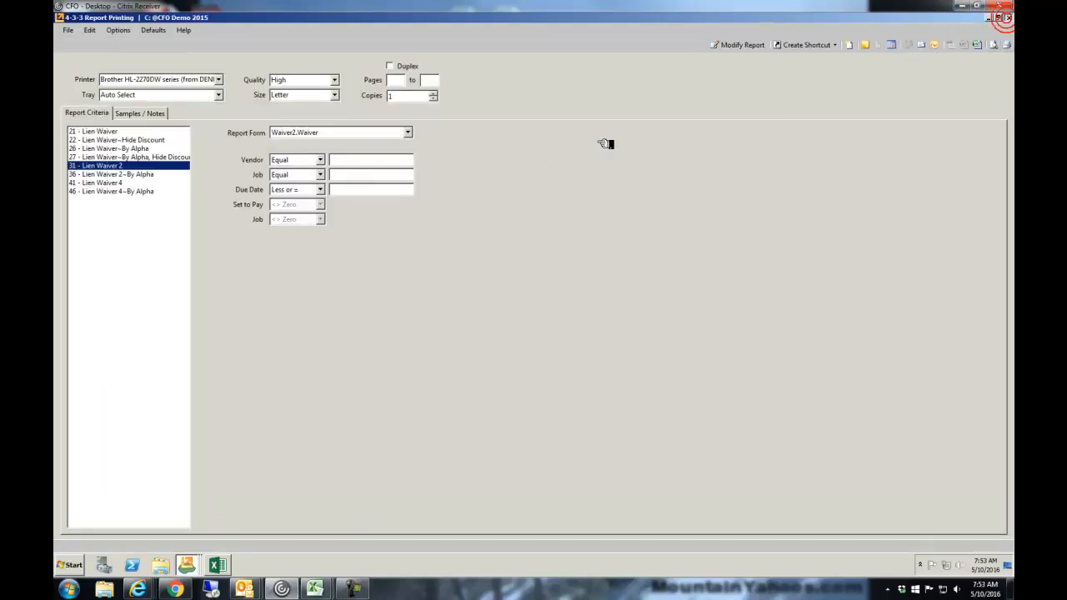